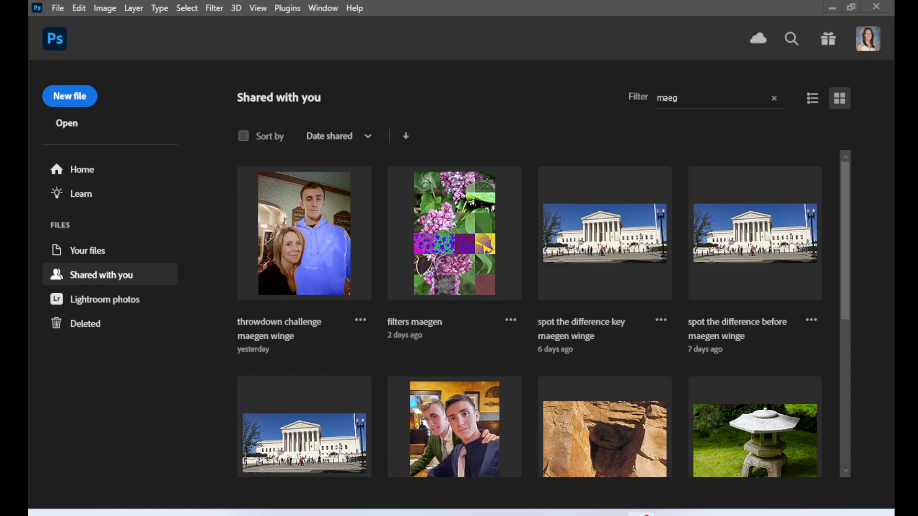
# - Open the retouch 2 image from the photo class folder under Art on the Courses drive
pyautogui.click(58, 8)
pyautogui.click(76, 36)
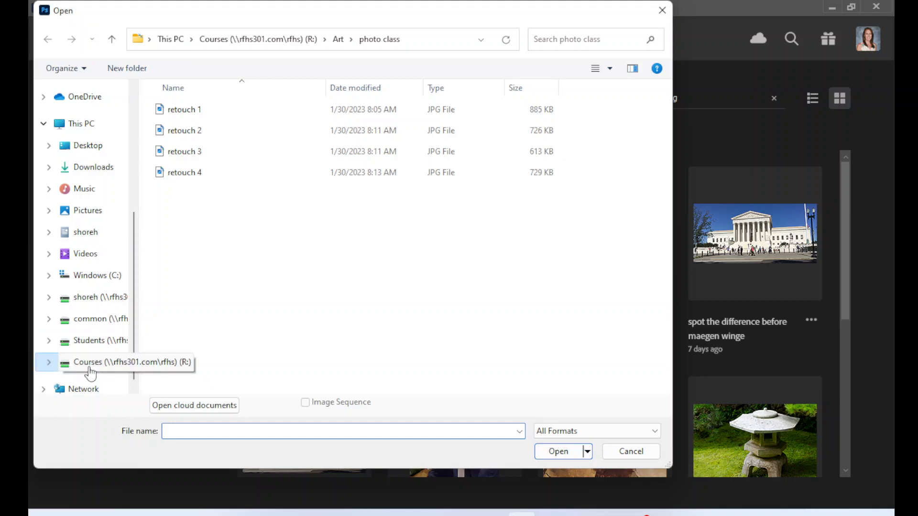
pyautogui.click(91, 372)
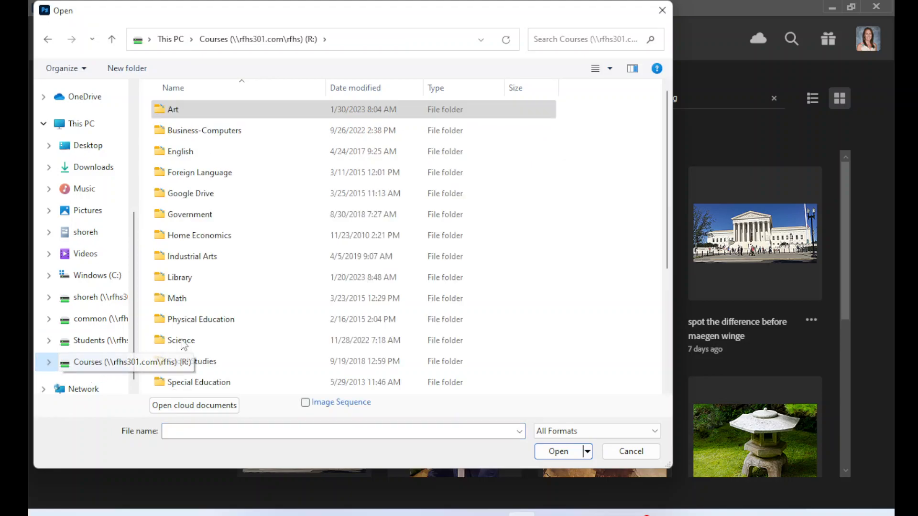
pyautogui.doubleClick(200, 114)
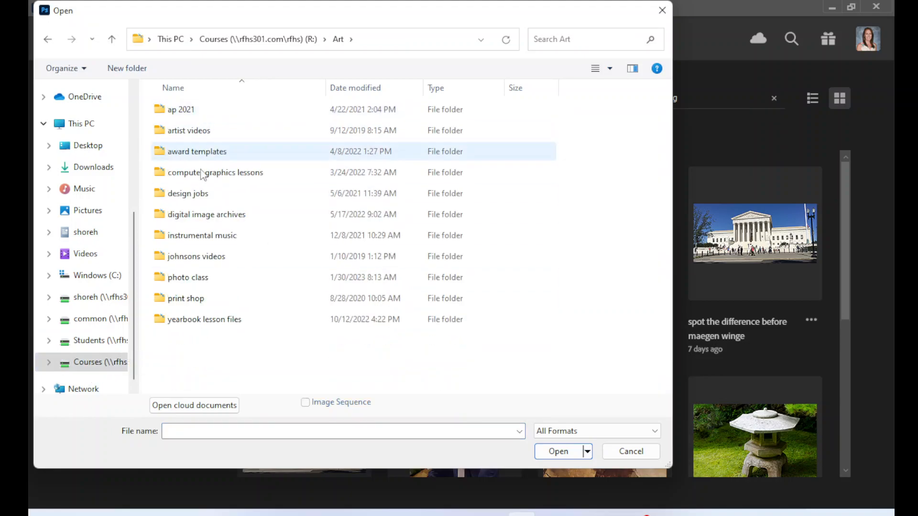
pyautogui.doubleClick(199, 284)
pyautogui.click(191, 135)
pyautogui.click(536, 454)
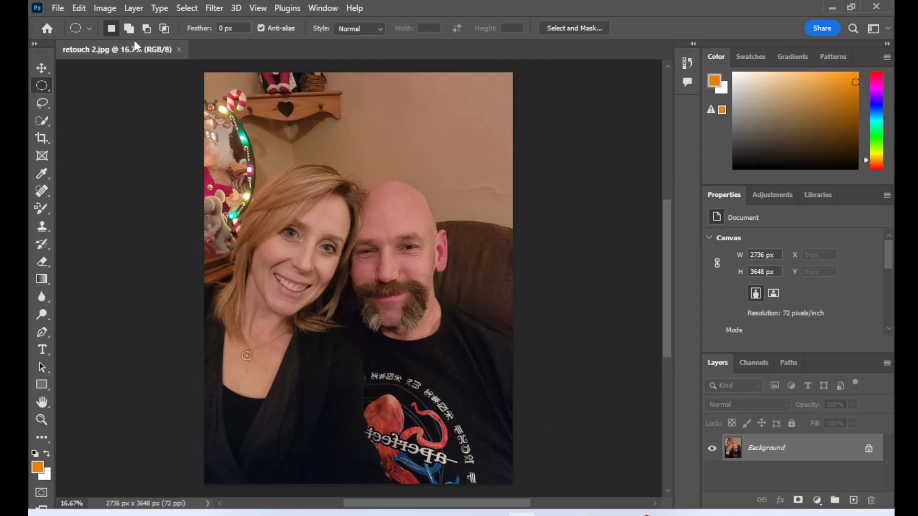
# - Save the image to Creative Cloud under "retouch 2" followed by the person's first name
pyautogui.click(58, 8)
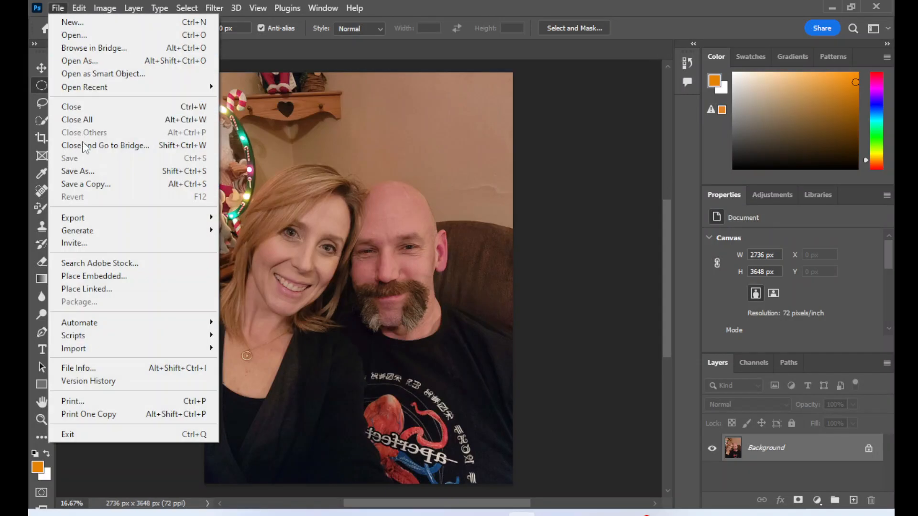
pyautogui.click(87, 172)
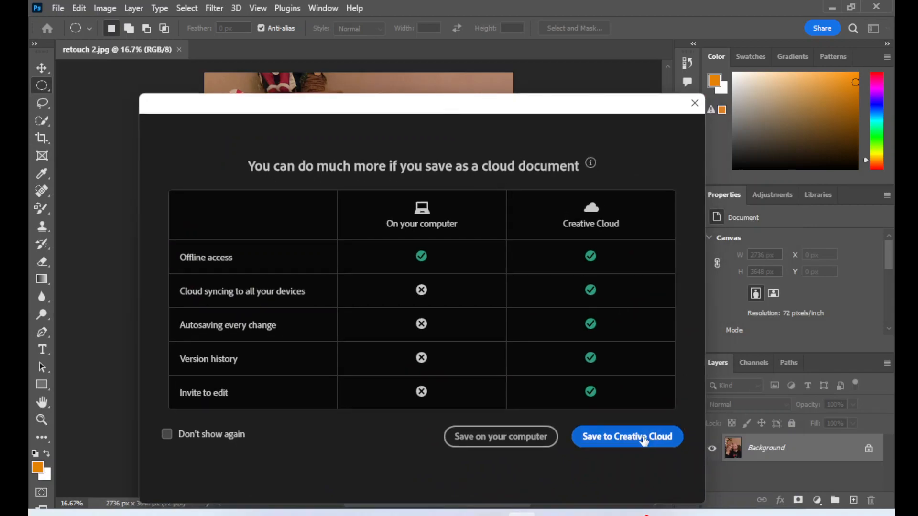
pyautogui.click(643, 440)
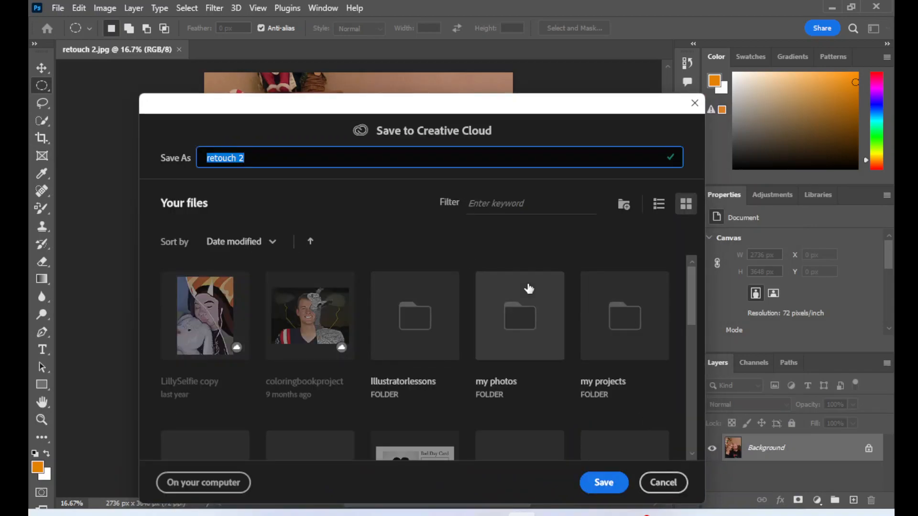
pyautogui.click(256, 158)
pyautogui.write('h')
pyautogui.write('eathe')
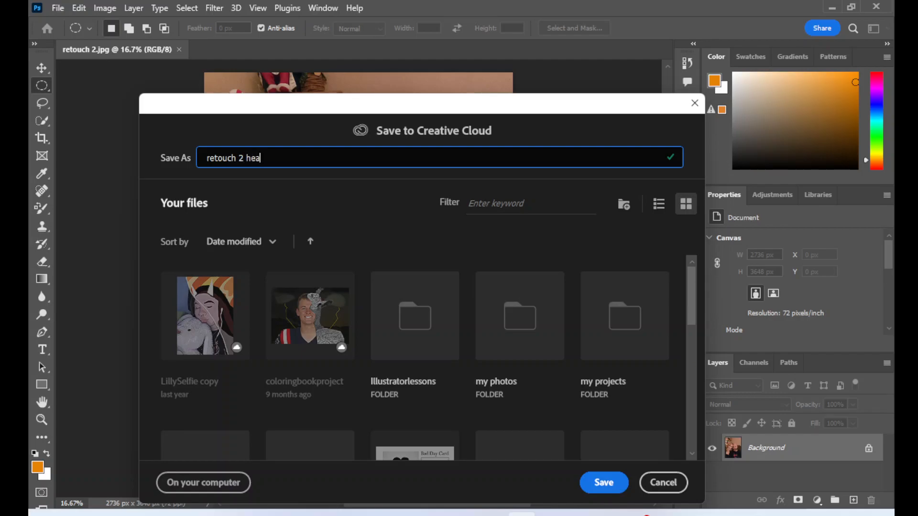
pyautogui.write('r')
pyautogui.click(602, 481)
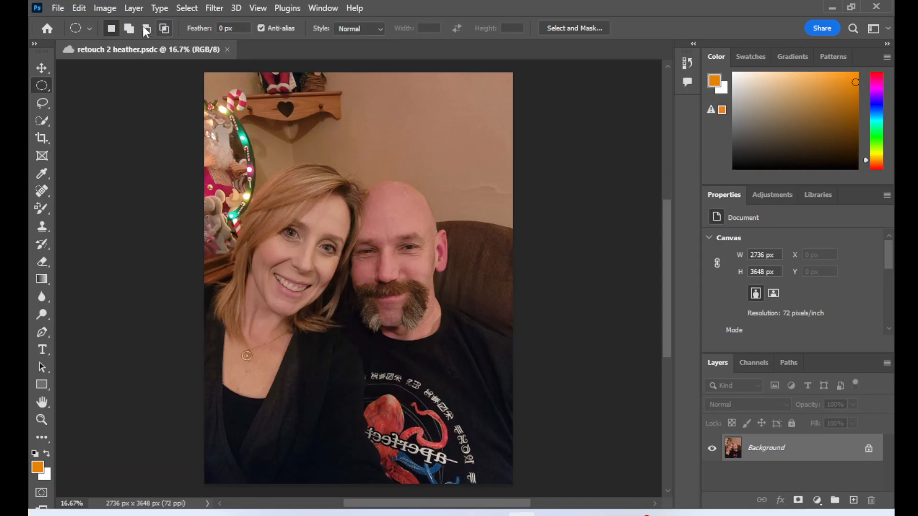
# - Try rotating the whole image 90° clockwise, and undo the rotation
pyautogui.click(102, 14)
pyautogui.moveTo(150, 139)
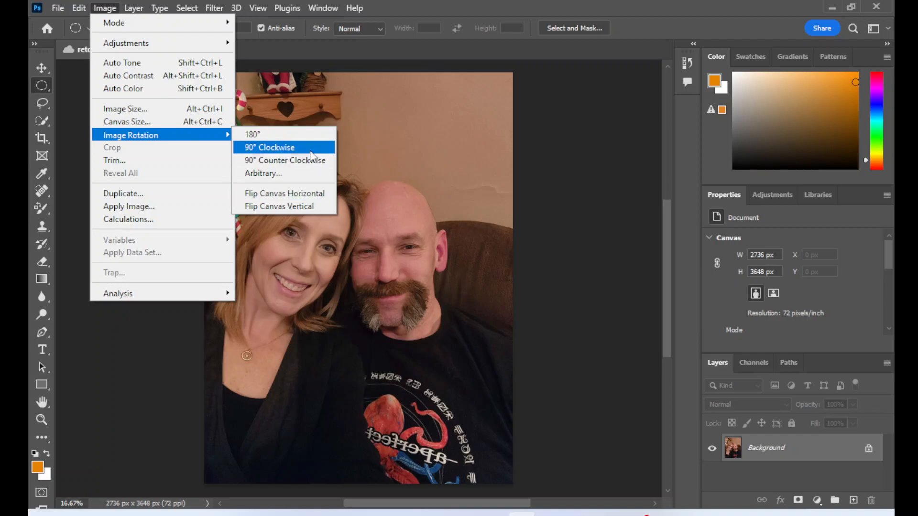
pyautogui.click(278, 150)
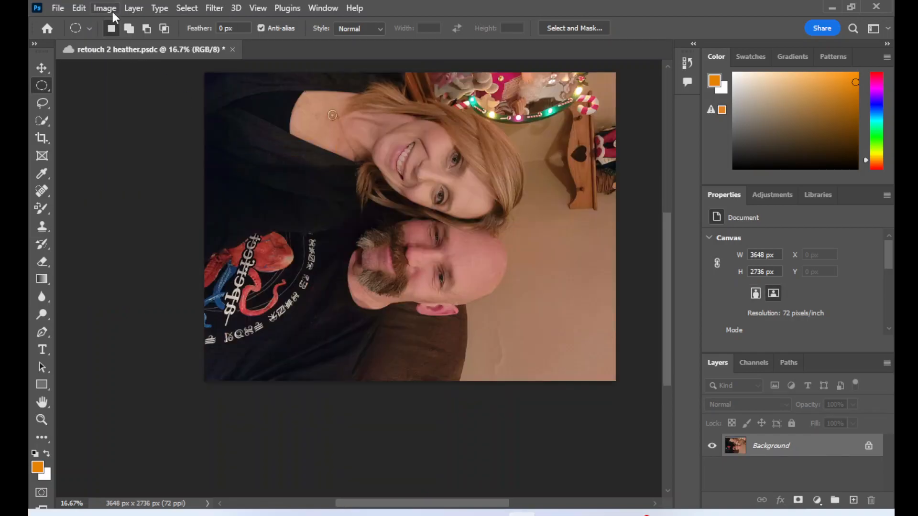
pyautogui.hotkey('ctrl', 'z')
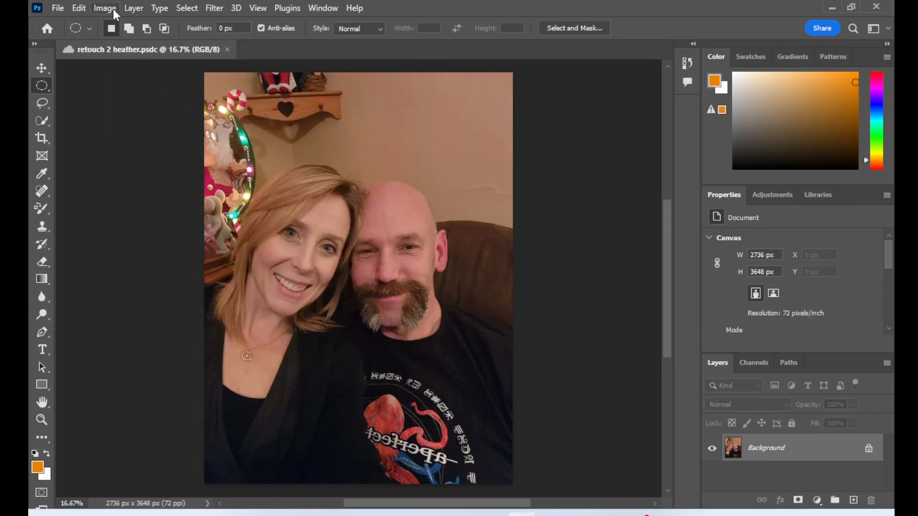
# - Flip the whole canvas horizontally
pyautogui.click(106, 8)
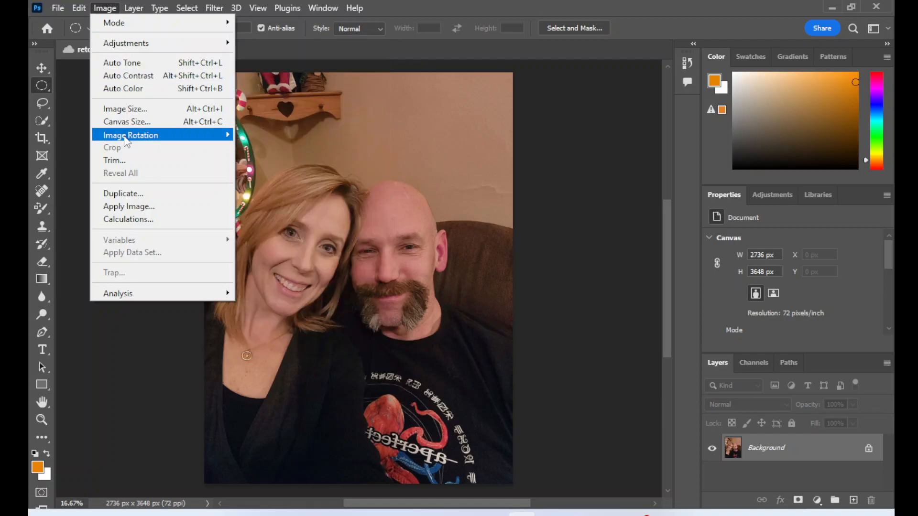
pyautogui.click(285, 193)
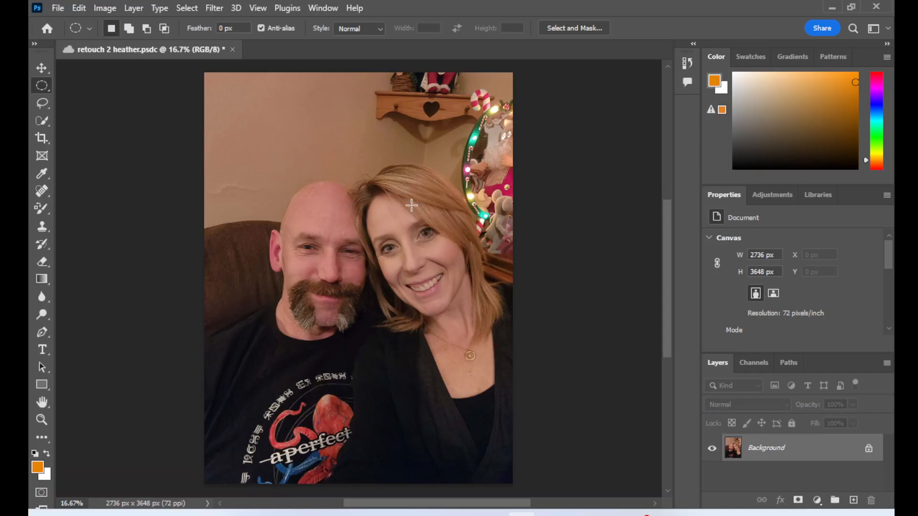
# - Add a Levels adjustment layer above the background, with the Layers list enlarged and floating beside the Levels properties
pyautogui.moveTo(730, 366); pyautogui.dragTo(525, 108)
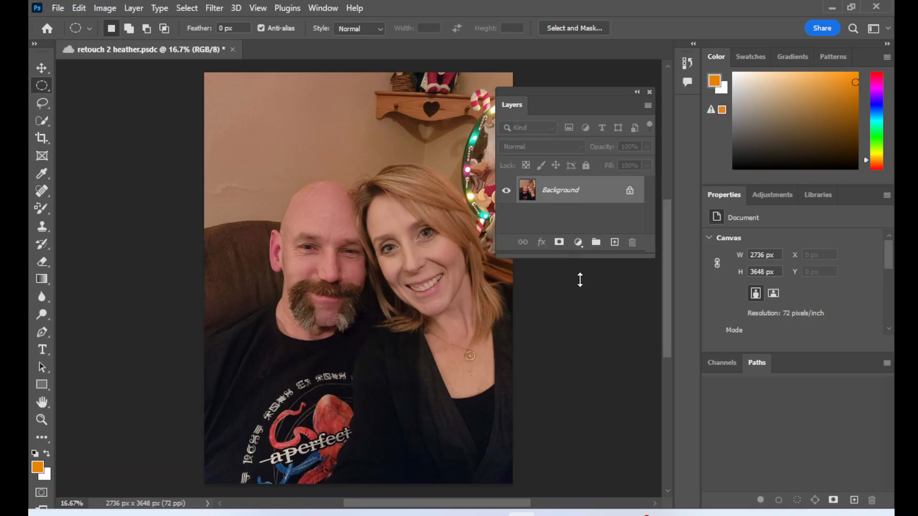
pyautogui.moveTo(580, 257); pyautogui.dragTo(589, 369)
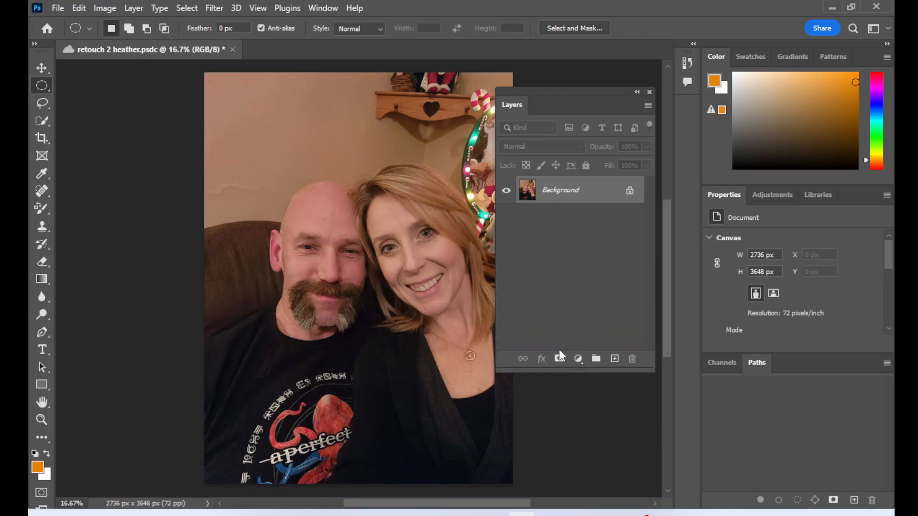
pyautogui.click(578, 359)
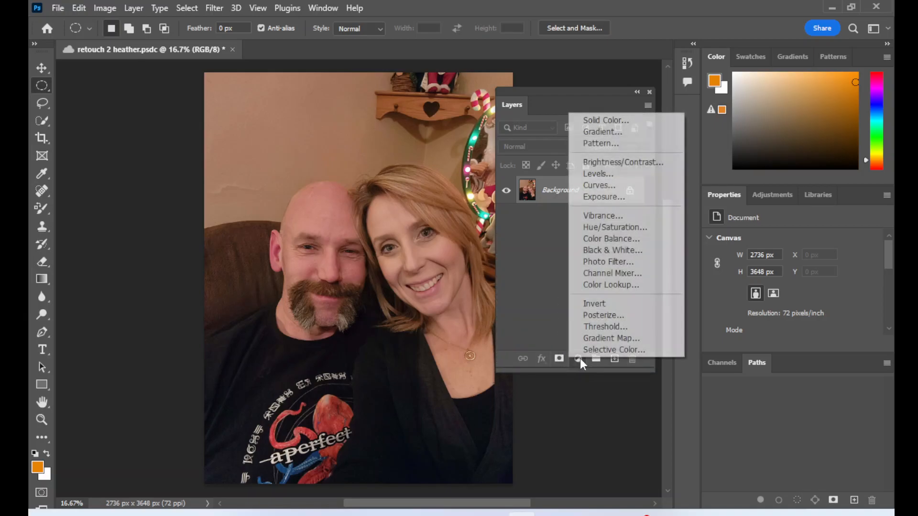
pyautogui.click(615, 174)
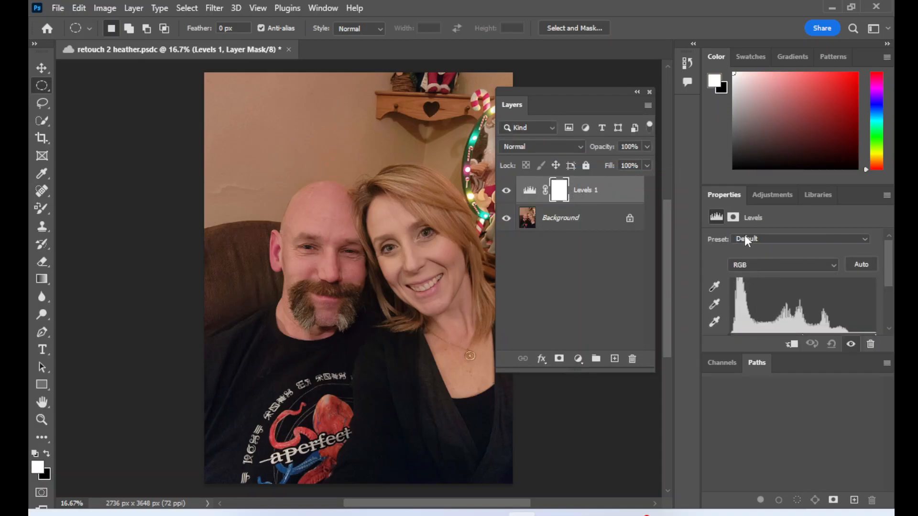
pyautogui.moveTo(727, 196); pyautogui.dragTo(78, 126)
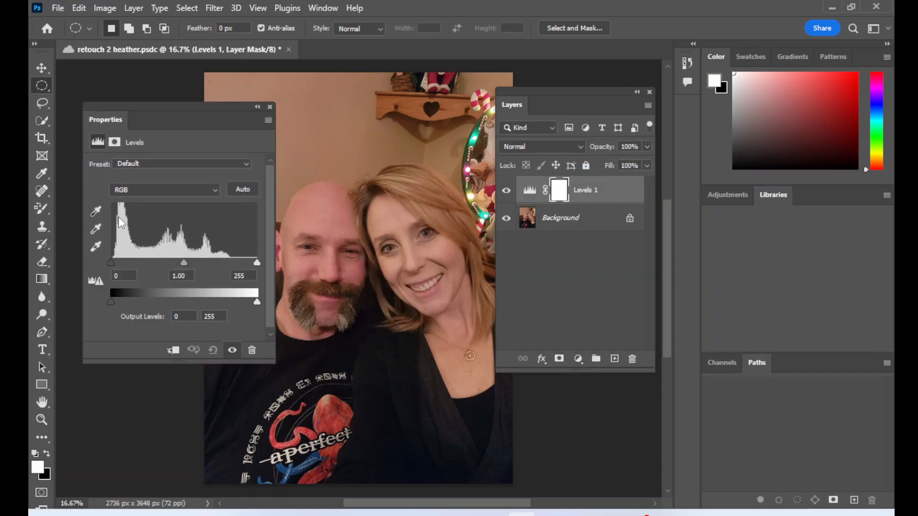
# - Set the Levels input values to 4 for shadows, 1.19 for midtones and 244 for highlights
pyautogui.moveTo(184, 264); pyautogui.dragTo(178, 268)
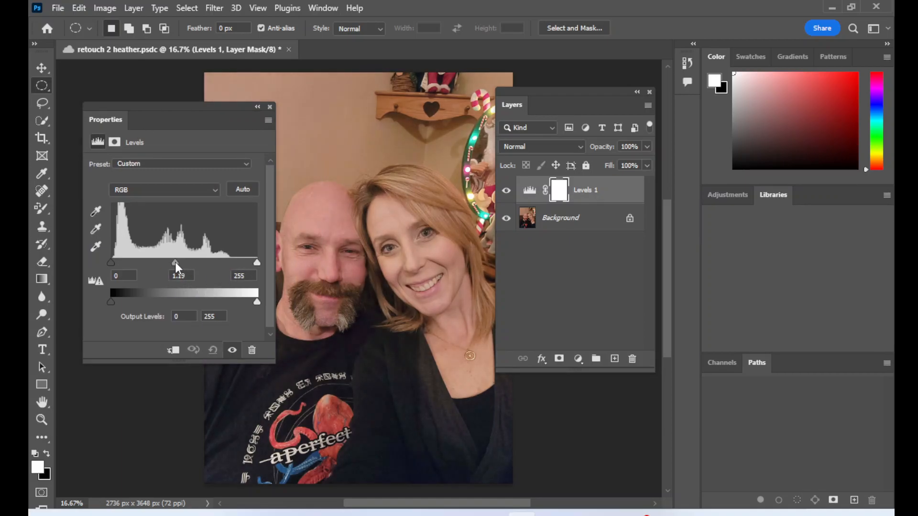
pyautogui.moveTo(111, 264); pyautogui.dragTo(113, 264)
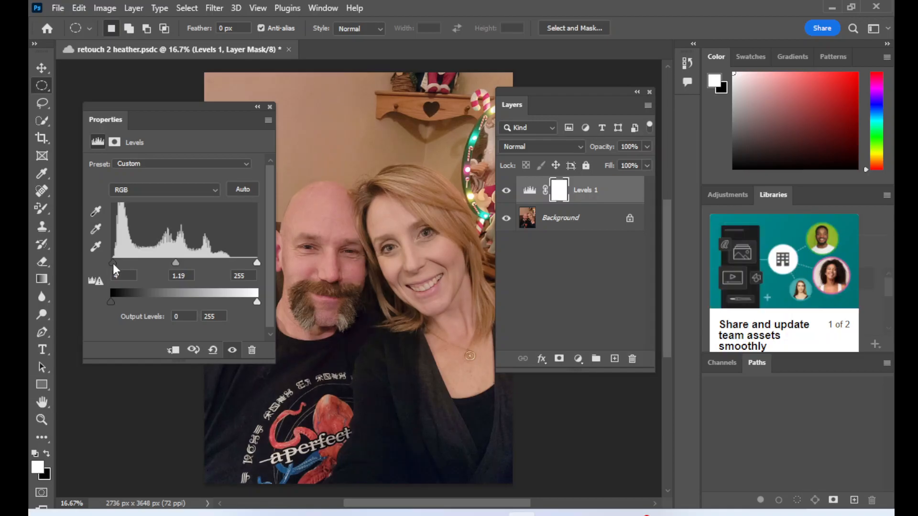
pyautogui.moveTo(255, 266); pyautogui.dragTo(251, 264)
pyautogui.click(270, 107)
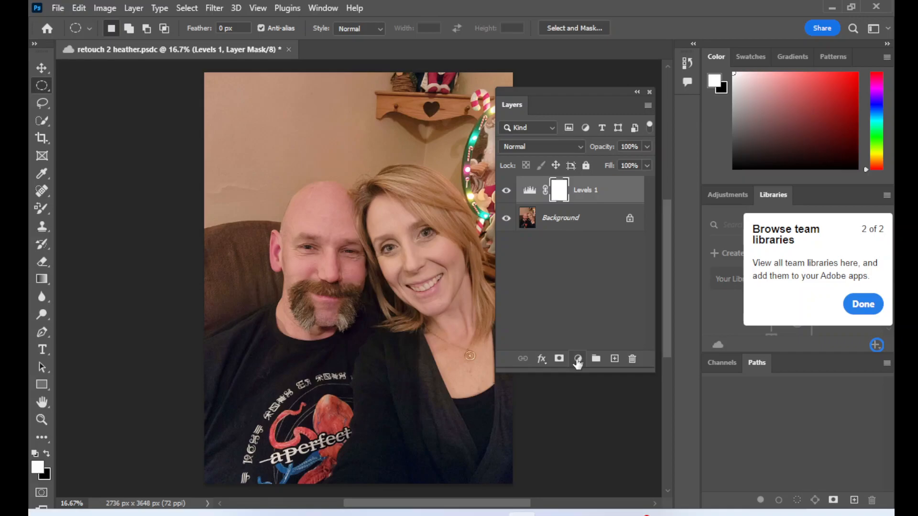
# - Add a Color Balance adjustment layer and shift its midtones toward cyan and blue
pyautogui.click(578, 359)
pyautogui.click(598, 240)
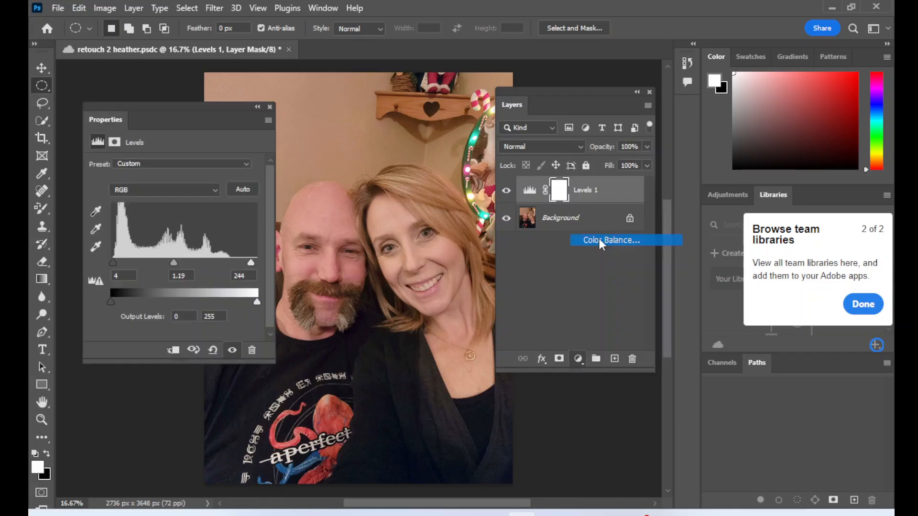
pyautogui.moveTo(142, 117); pyautogui.dragTo(136, 106)
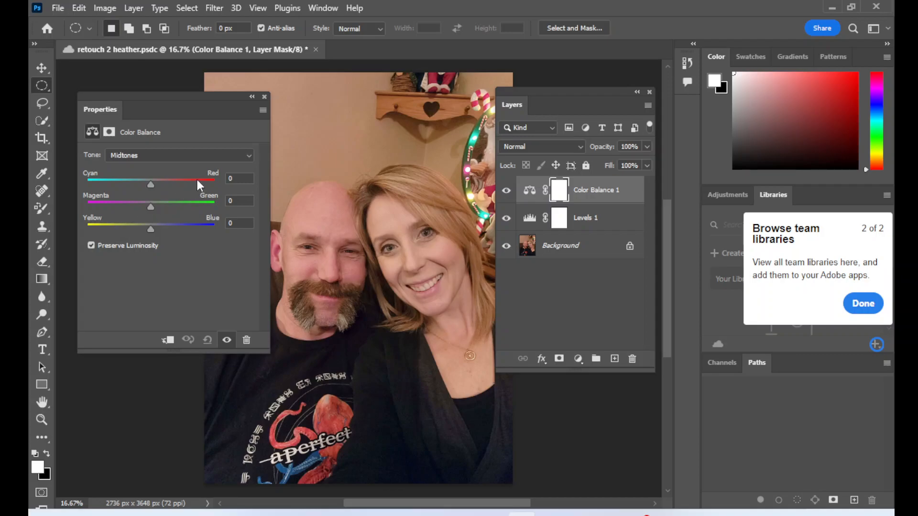
pyautogui.moveTo(151, 184); pyautogui.dragTo(143, 184)
pyautogui.moveTo(151, 229); pyautogui.dragTo(163, 235)
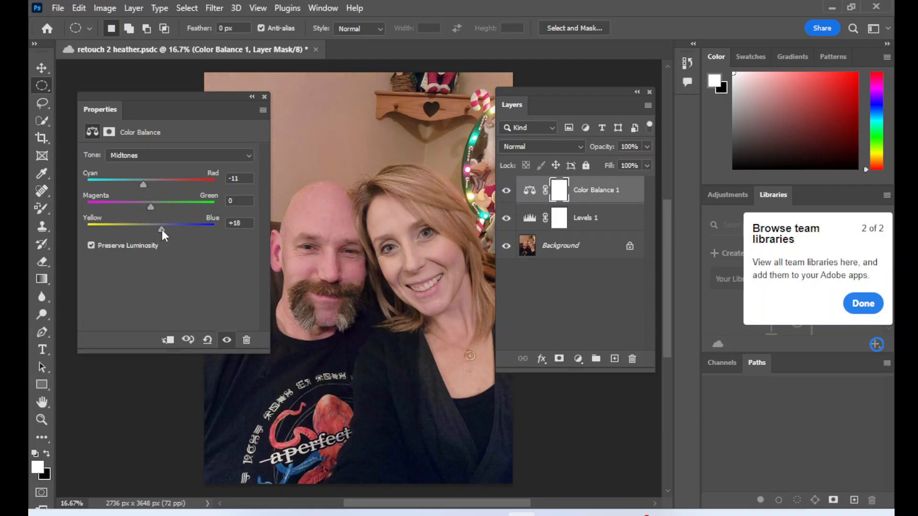
pyautogui.moveTo(143, 185); pyautogui.dragTo(161, 231)
pyautogui.moveTo(138, 186); pyautogui.dragTo(136, 187)
pyautogui.click(263, 96)
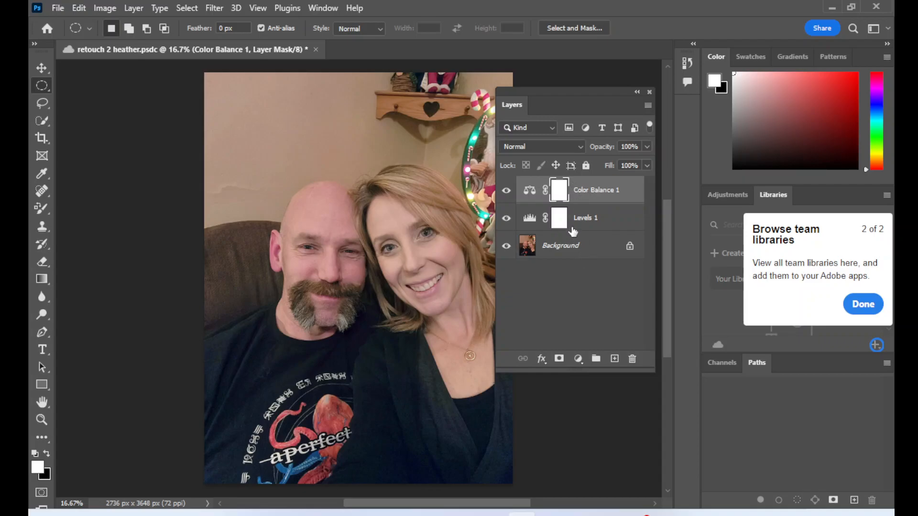
# - Merge the Color Balance, Levels and Background layers into one layer
pyautogui.click(584, 246)
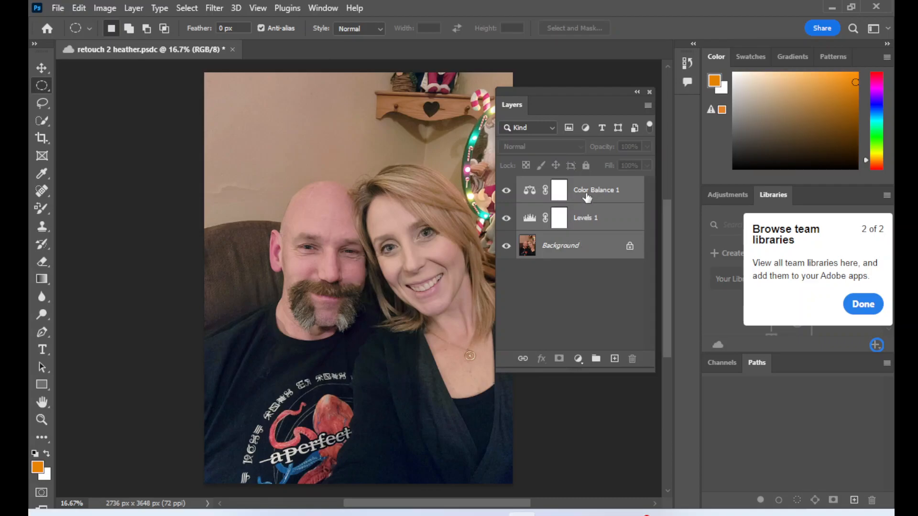
pyautogui.rightClick(587, 246)
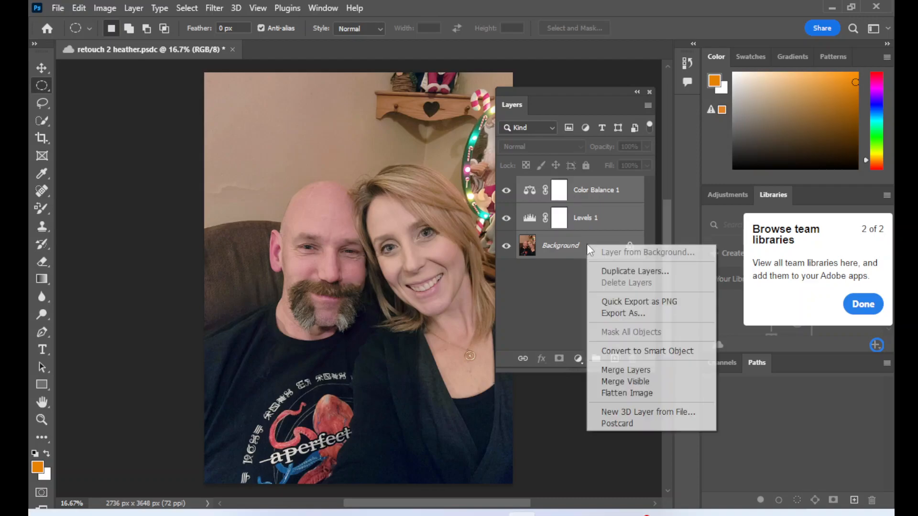
pyautogui.click(631, 372)
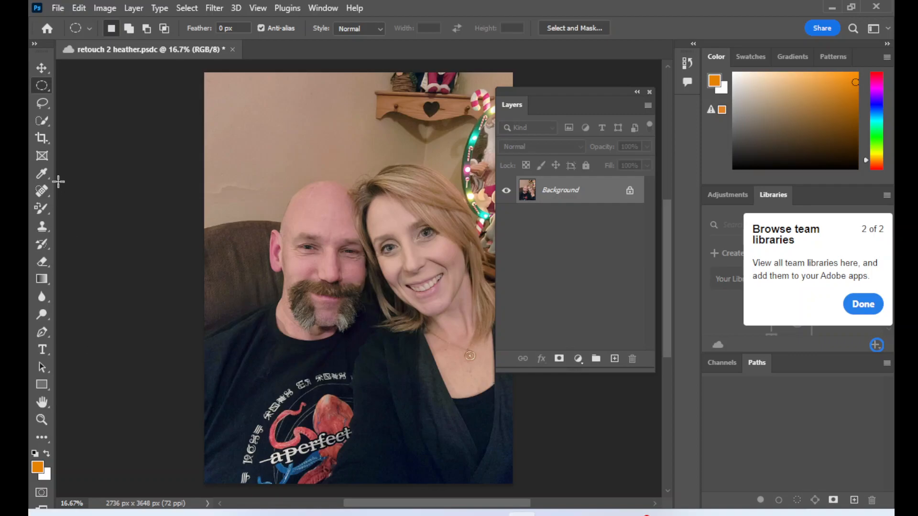
# - Show the toolbox in two columns and choose the Soft Round brush for the Dodge tool
pyautogui.click(34, 44)
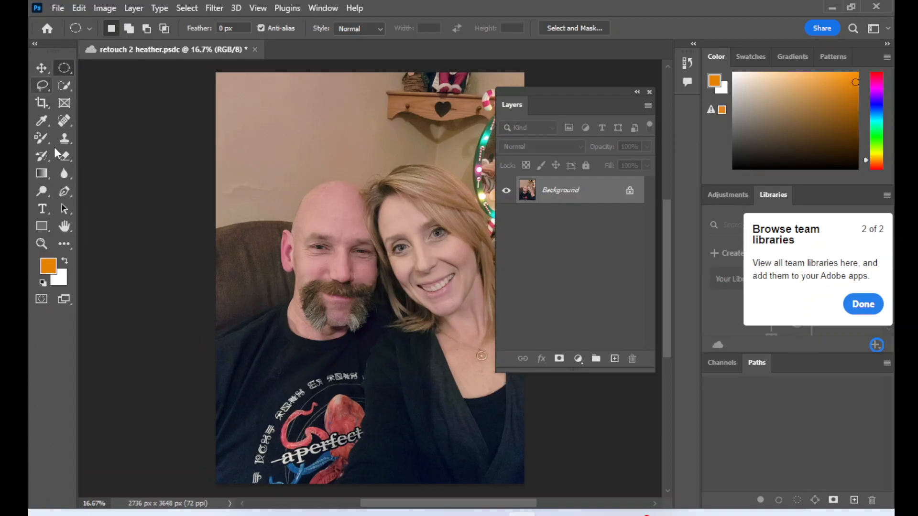
pyautogui.click(42, 191)
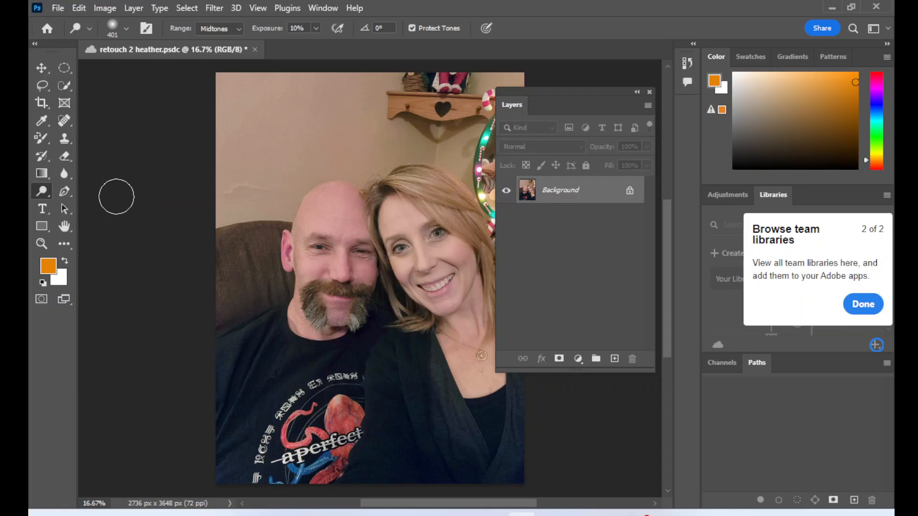
pyautogui.click(41, 244)
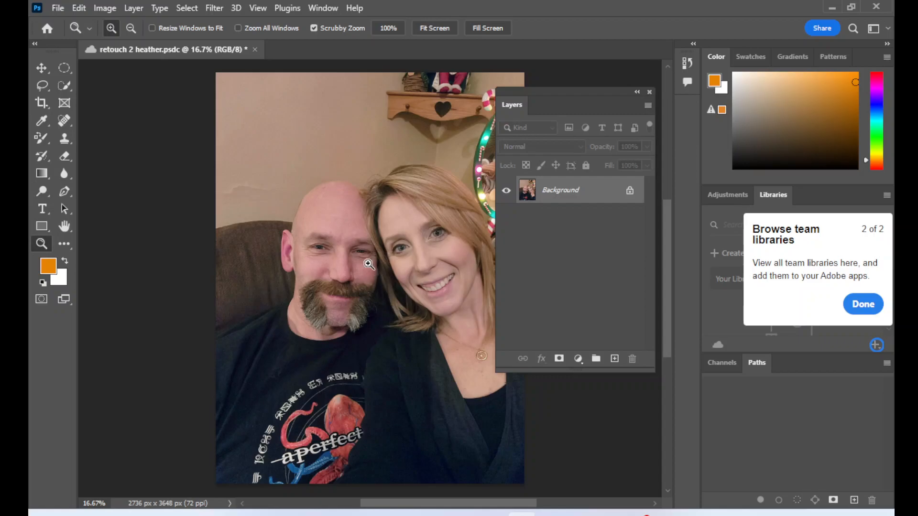
pyautogui.click(369, 263)
pyautogui.click(368, 263)
pyautogui.moveTo(398, 504); pyautogui.dragTo(433, 503)
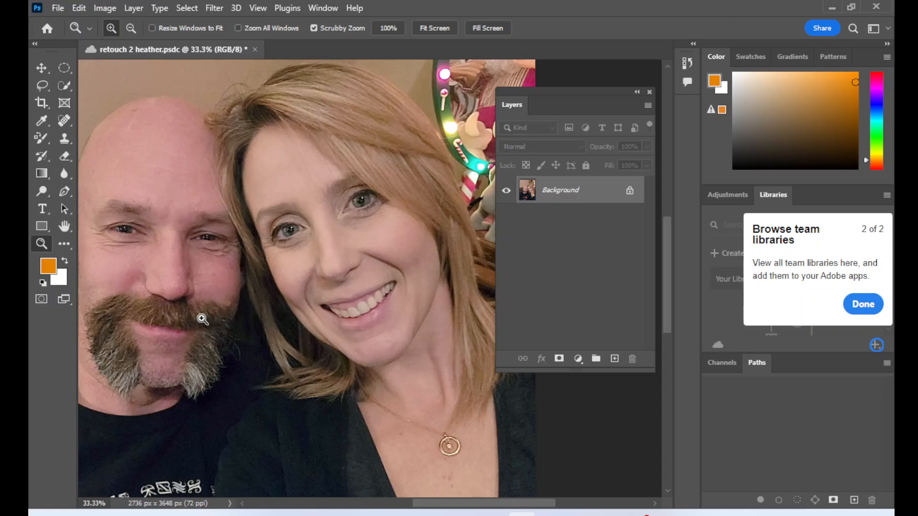
pyautogui.click(42, 191)
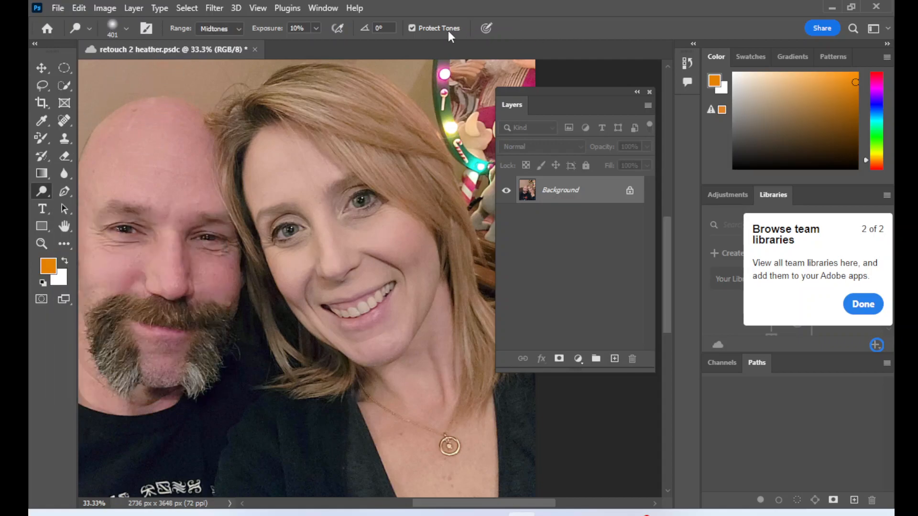
pyautogui.click(127, 30)
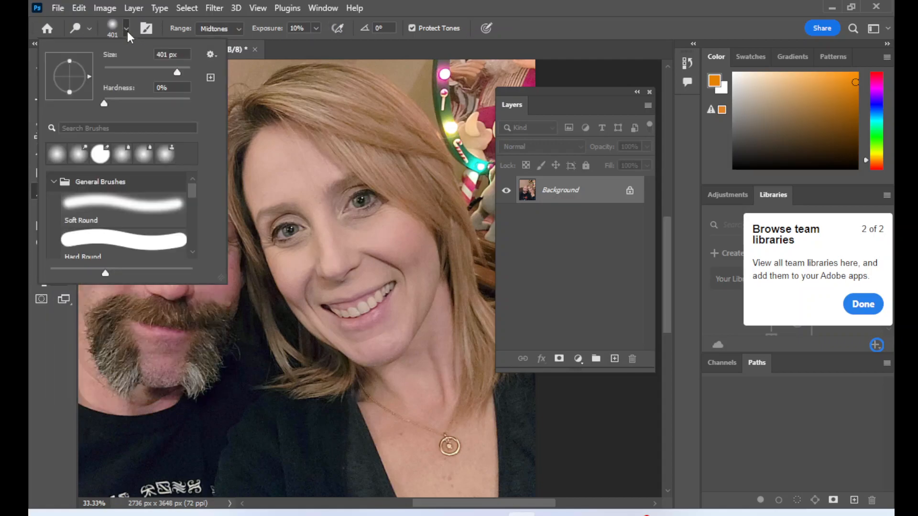
pyautogui.click(105, 210)
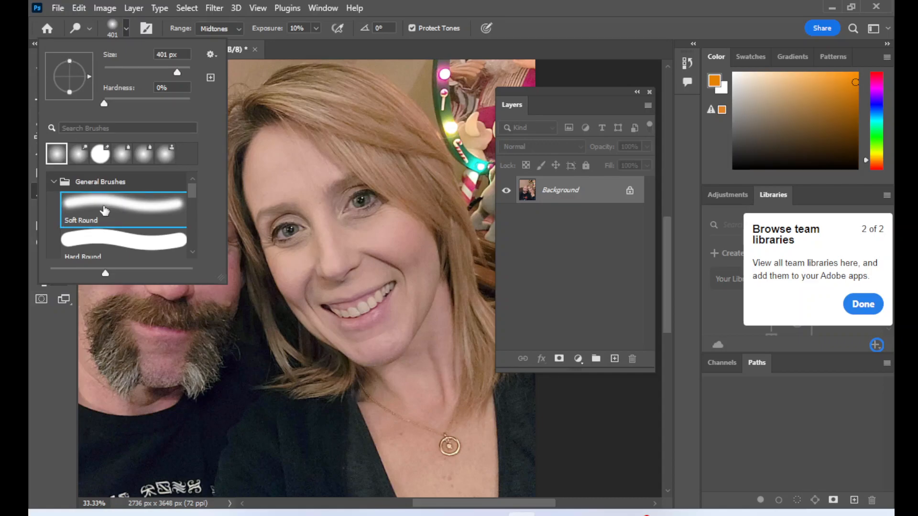
pyautogui.click(434, 17)
pyautogui.click(127, 28)
pyautogui.click(412, 10)
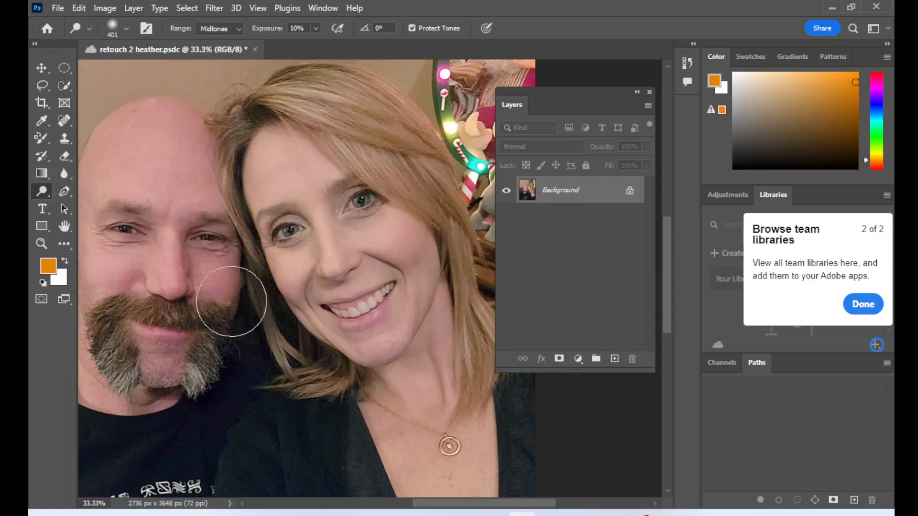
# - Set the Dodge brush size to 190 px and lighten the midtones around the man's eye nearest the woman
pyautogui.click(126, 28)
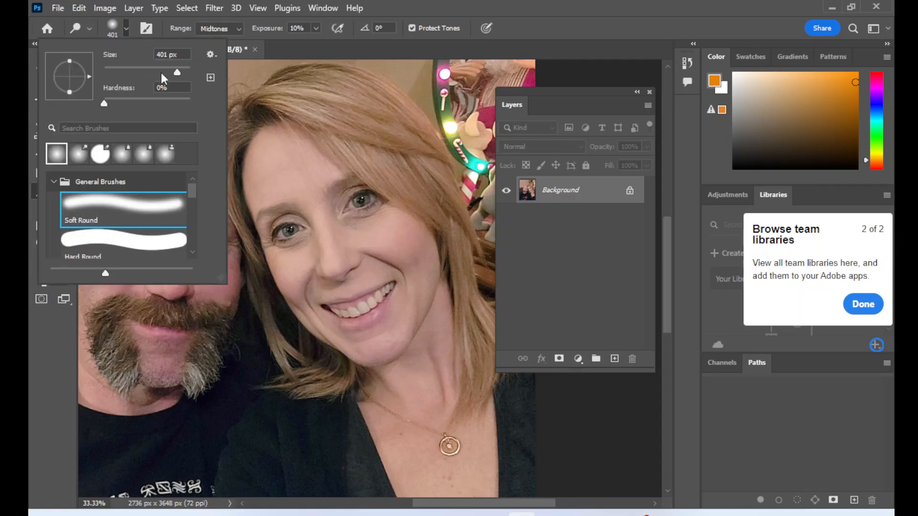
pyautogui.moveTo(176, 71); pyautogui.dragTo(167, 73)
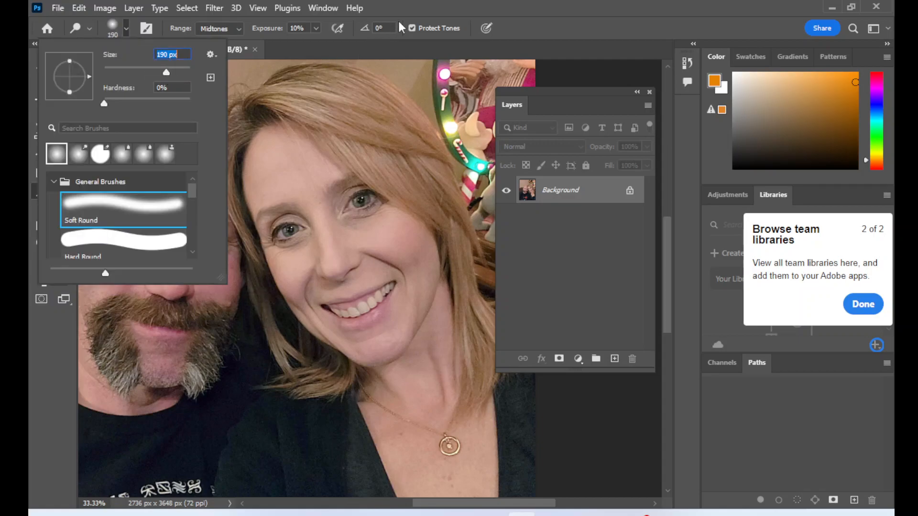
pyautogui.click(200, 218)
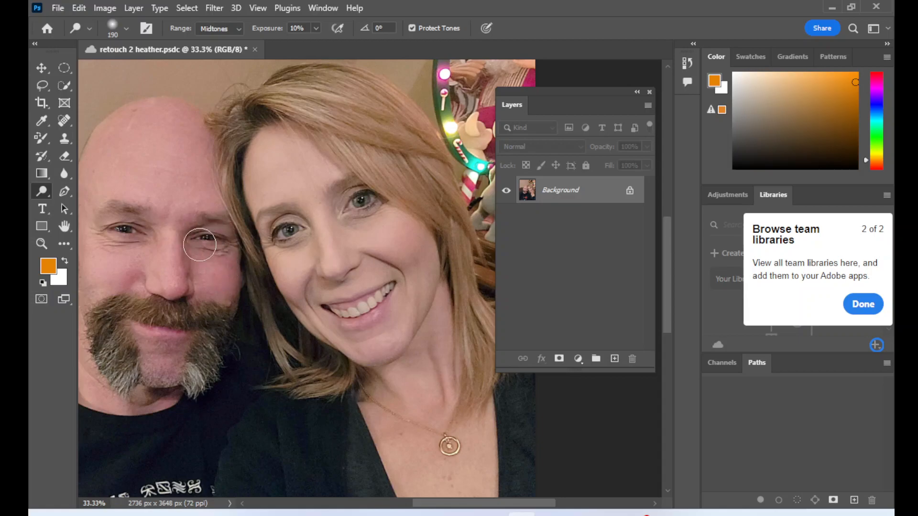
pyautogui.click(221, 29)
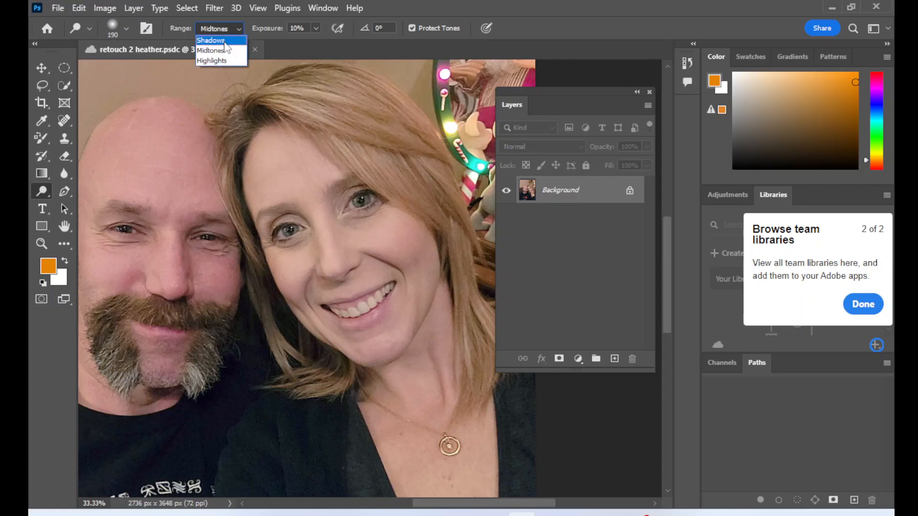
pyautogui.click(224, 51)
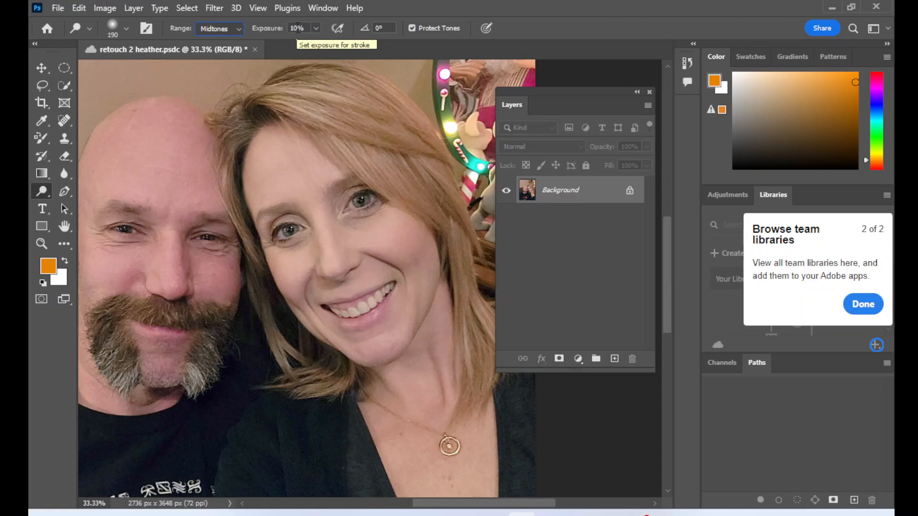
pyautogui.moveTo(205, 232)
pyautogui.mouseDown()
pyautogui.moveTo(192, 288)
pyautogui.moveTo(211, 220)
pyautogui.moveTo(230, 256)
pyautogui.mouseUp()
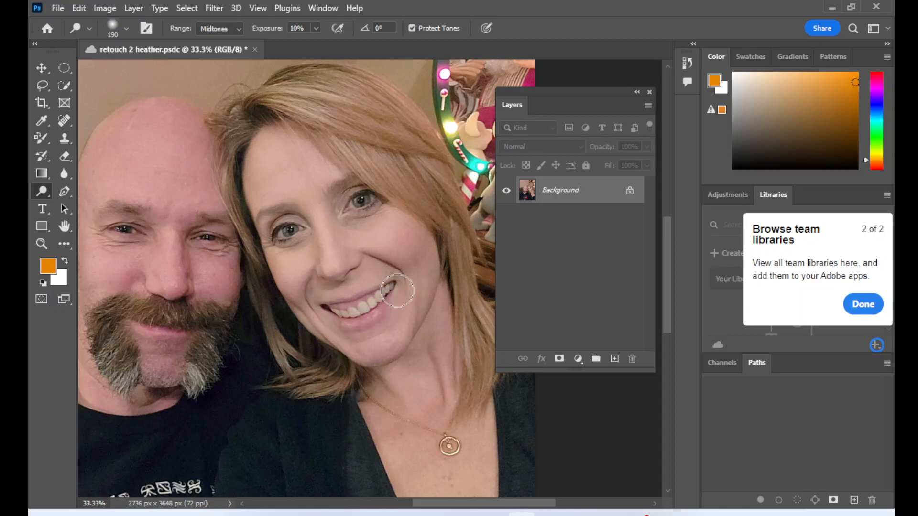
# - Set the Dodge tool's range to Highlights and its brush size to 100 px
pyautogui.click(238, 30)
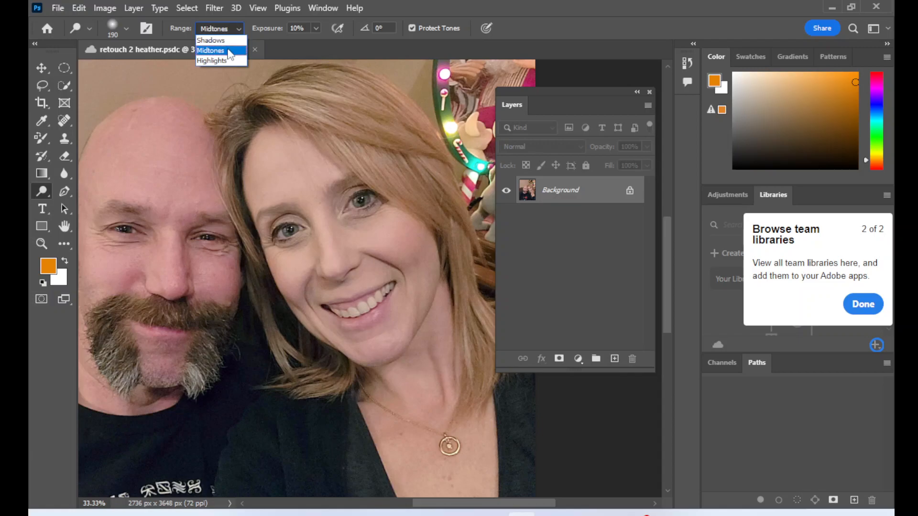
pyautogui.click(223, 61)
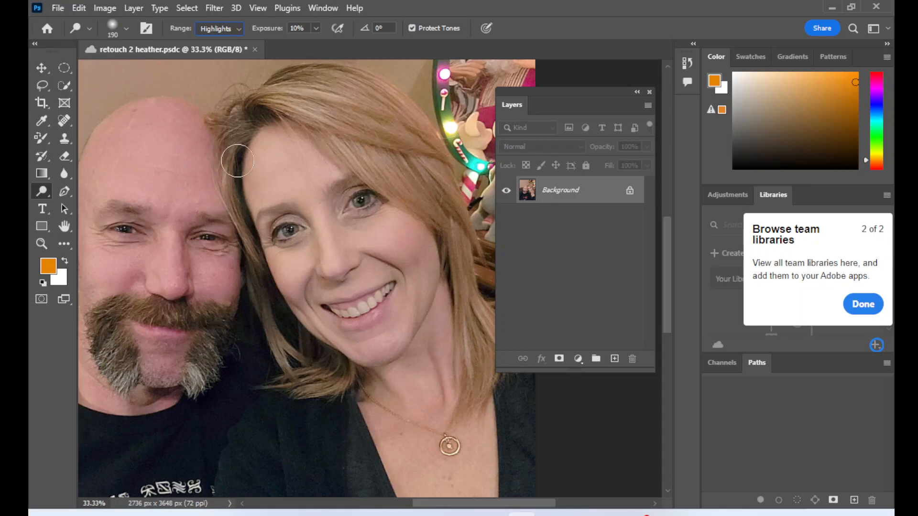
pyautogui.click(126, 27)
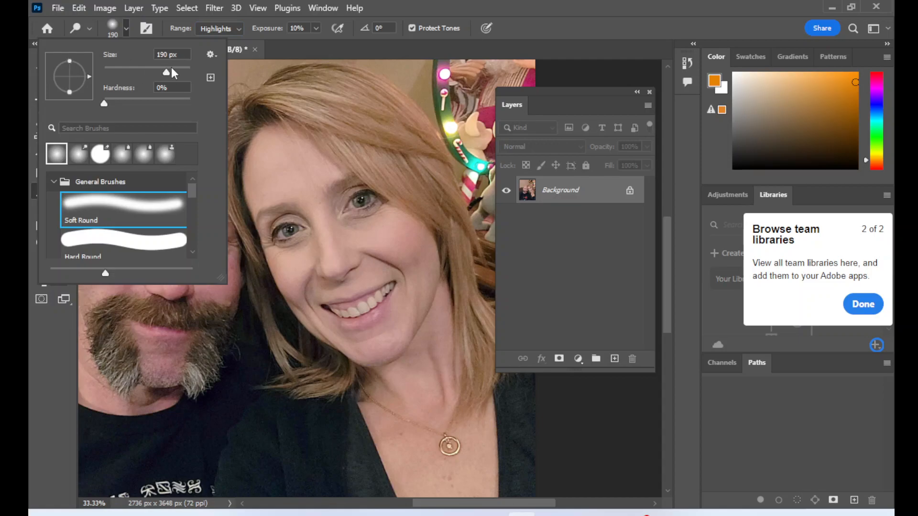
pyautogui.click(164, 74)
pyautogui.write('100')
pyautogui.press('Return')
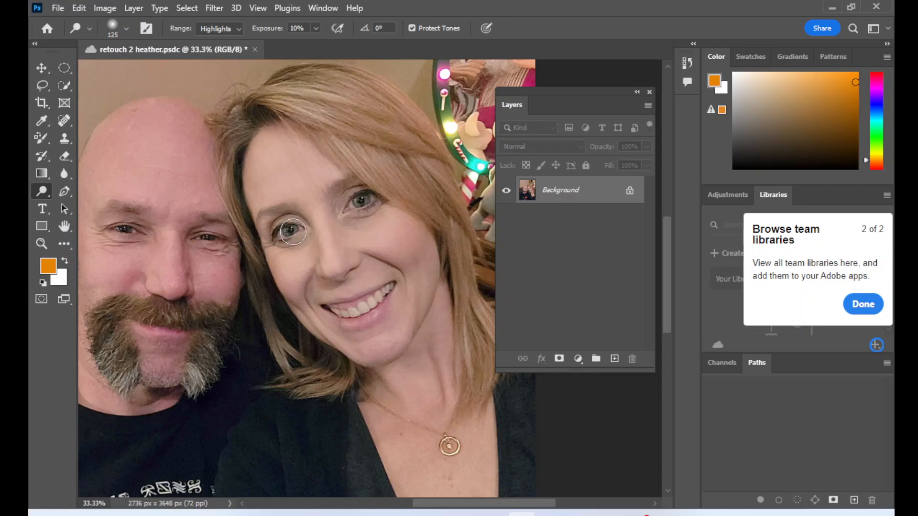
# - Dodge the highlights in the woman's eyes and teeth and in the grey parts of the man's beard
pyautogui.moveTo(293, 231)
pyautogui.mouseDown()
pyautogui.moveTo(304, 229)
pyautogui.moveTo(282, 227)
pyautogui.moveTo(290, 233)
pyautogui.mouseUp()
pyautogui.moveTo(299, 232)
pyautogui.mouseDown()
pyautogui.moveTo(304, 227)
pyautogui.moveTo(277, 236)
pyautogui.moveTo(298, 231)
pyautogui.mouseUp()
pyautogui.moveTo(376, 210)
pyautogui.mouseDown()
pyautogui.moveTo(357, 204)
pyautogui.moveTo(378, 198)
pyautogui.moveTo(354, 205)
pyautogui.moveTo(369, 200)
pyautogui.mouseUp()
pyautogui.moveTo(390, 292); pyautogui.dragTo(335, 313)
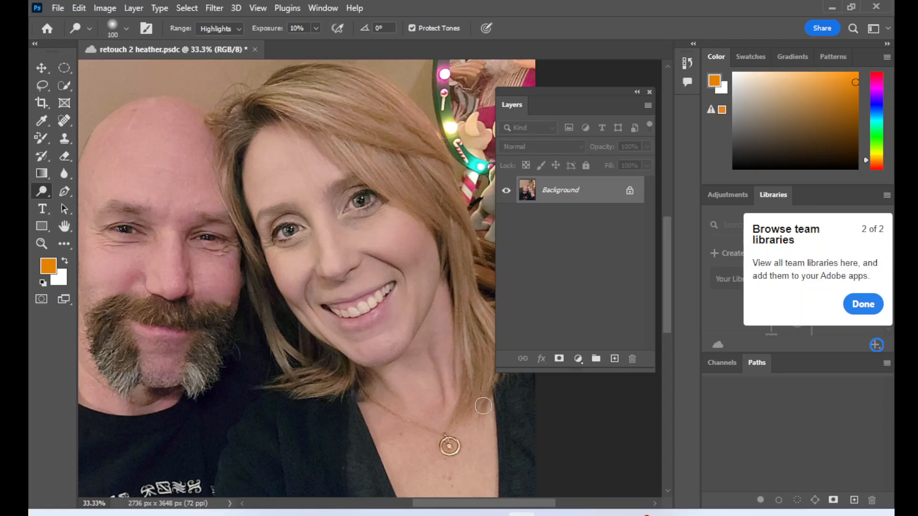
pyautogui.moveTo(204, 349)
pyautogui.mouseDown()
pyautogui.moveTo(191, 381)
pyautogui.moveTo(215, 342)
pyautogui.moveTo(197, 388)
pyautogui.mouseUp()
pyautogui.moveTo(115, 354)
pyautogui.mouseDown()
pyautogui.moveTo(95, 323)
pyautogui.moveTo(120, 383)
pyautogui.moveTo(128, 363)
pyautogui.moveTo(140, 373)
pyautogui.mouseUp()
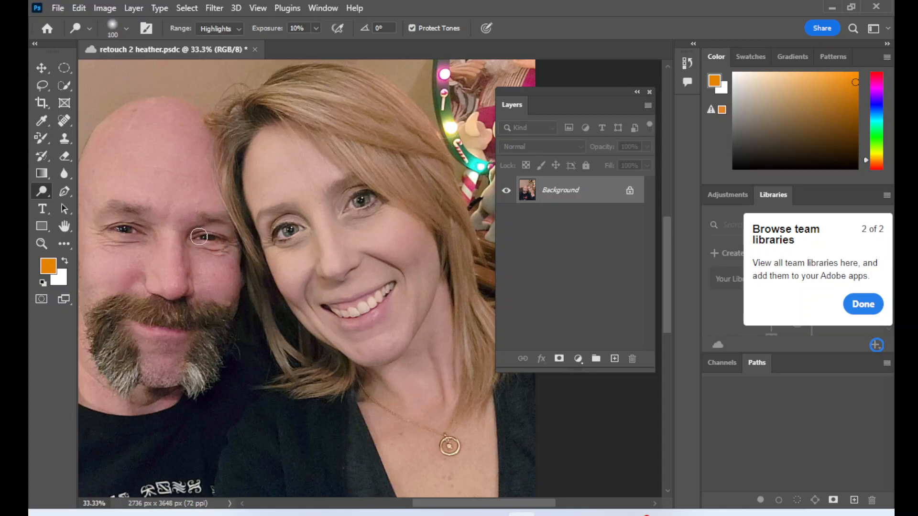
# - Darken both of the woman's eyes using the Burn tool with the Shadows range and 10% exposure
pyautogui.rightClick(42, 192)
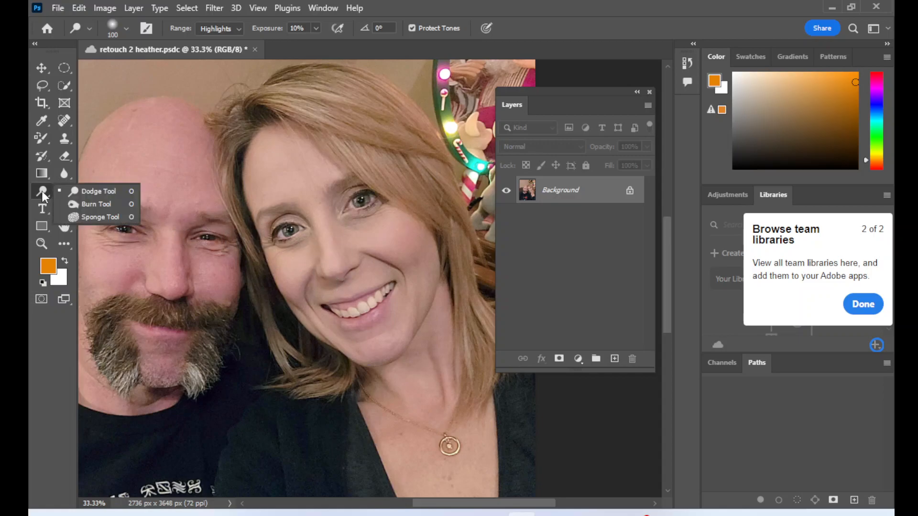
pyautogui.click(79, 203)
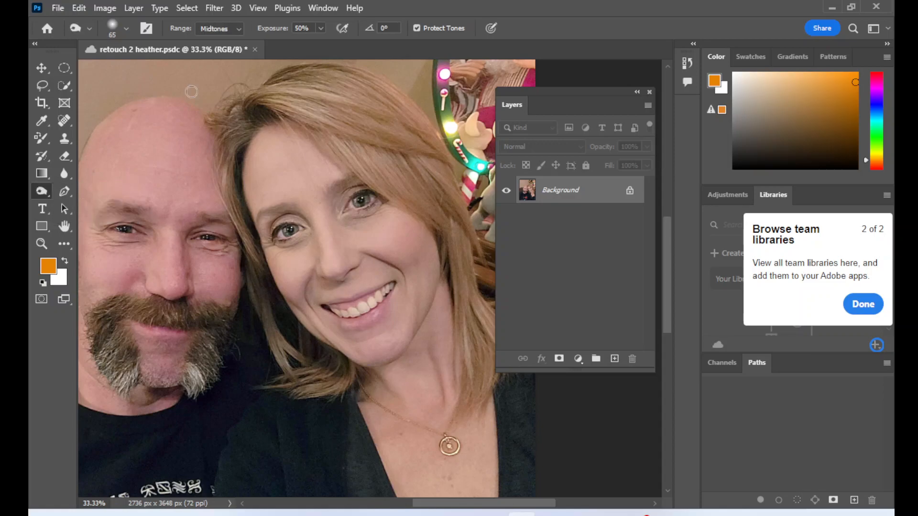
pyautogui.click(231, 30)
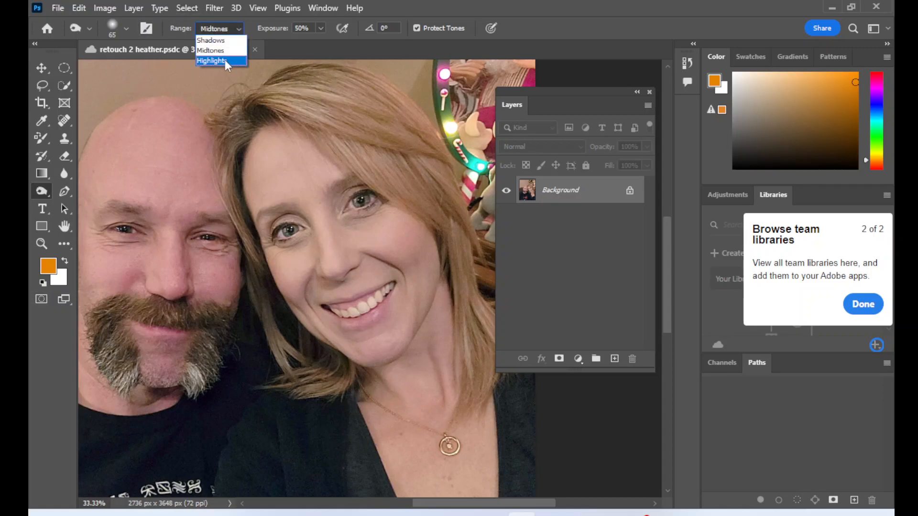
pyautogui.click(298, 27)
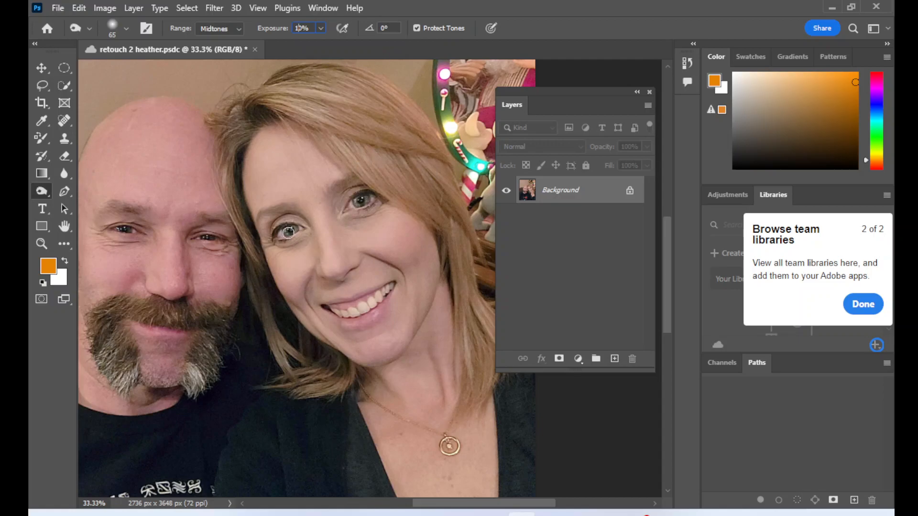
pyautogui.click(212, 38)
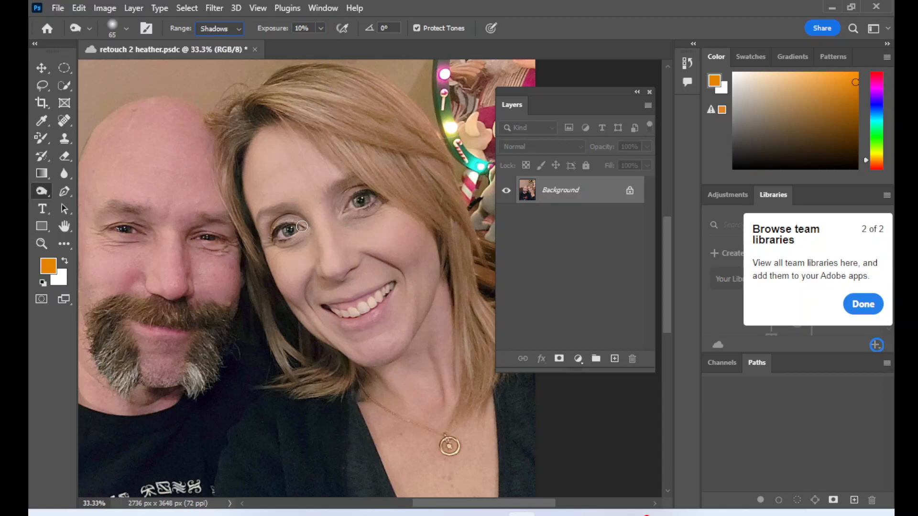
pyautogui.moveTo(288, 225)
pyautogui.mouseDown()
pyautogui.moveTo(274, 232)
pyautogui.moveTo(289, 236)
pyautogui.moveTo(272, 242)
pyautogui.mouseUp()
pyautogui.moveTo(376, 218)
pyautogui.mouseDown()
pyautogui.moveTo(358, 213)
pyautogui.moveTo(360, 193)
pyautogui.moveTo(367, 200)
pyautogui.mouseUp()
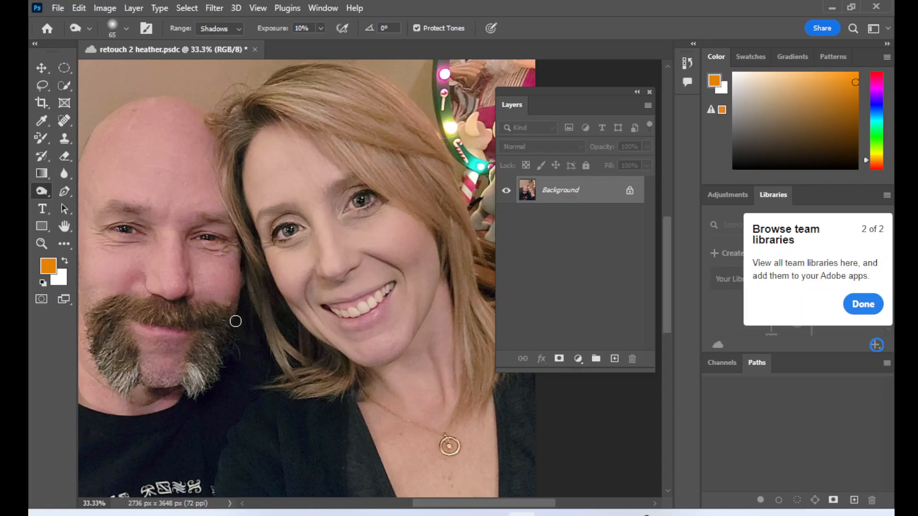
# - Reselect the Burn tool with its range set to Shadows for working on the dark clothing
pyautogui.click(42, 243)
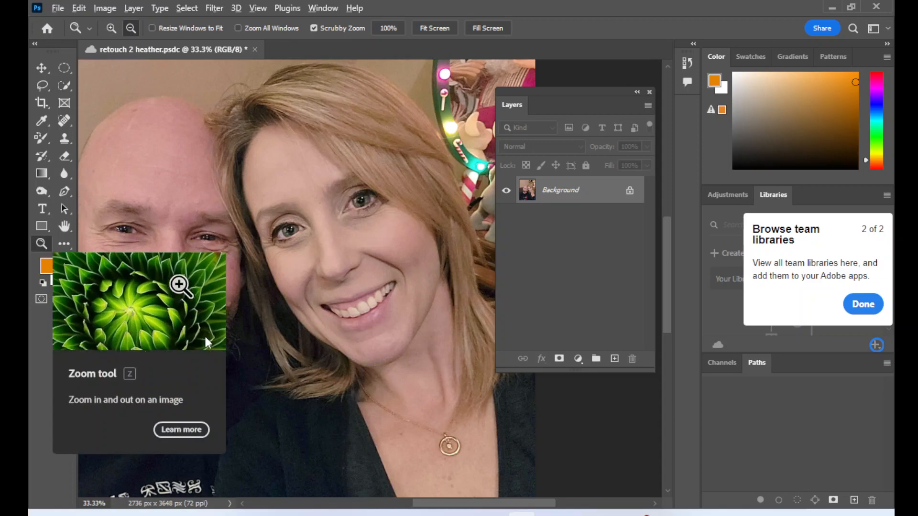
pyautogui.keyDown('alt'); pyautogui.click(204, 334); pyautogui.keyUp('alt')
pyautogui.keyDown('alt'); pyautogui.click(292, 343); pyautogui.keyUp('alt')
pyautogui.scroll(-3, 293, 345)
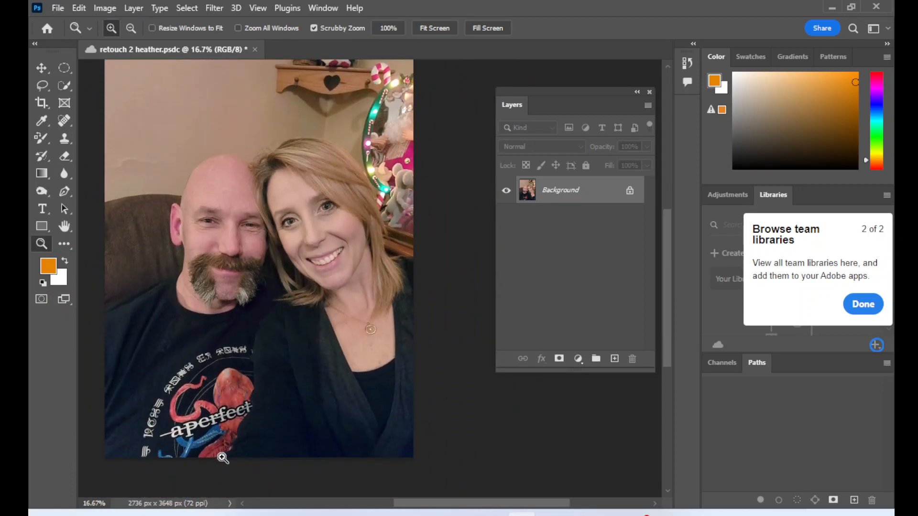
pyautogui.click(252, 424)
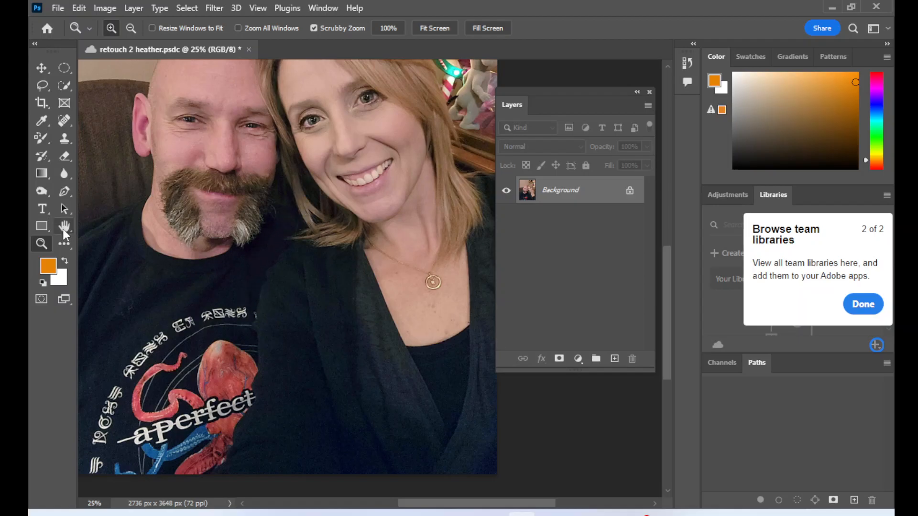
pyautogui.click(41, 191)
pyautogui.click(219, 29)
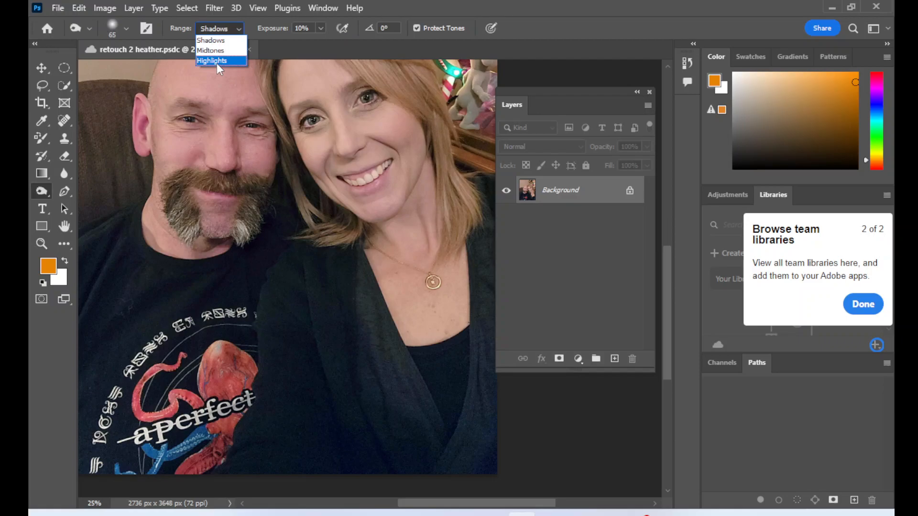
pyautogui.click(211, 42)
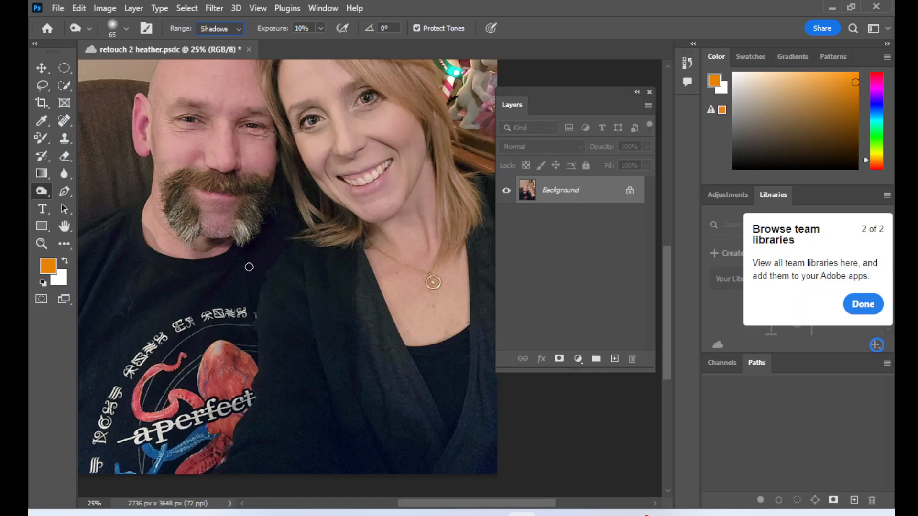
# - Set the Burn brush size to 97 px
pyautogui.click(126, 29)
pyautogui.click(145, 67)
pyautogui.write(']')
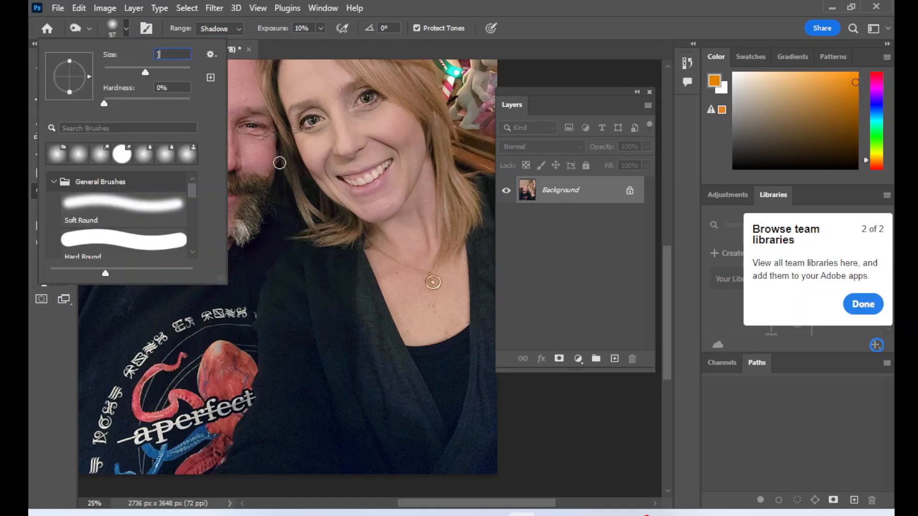
pyautogui.click(414, 3)
pyautogui.click(441, 212)
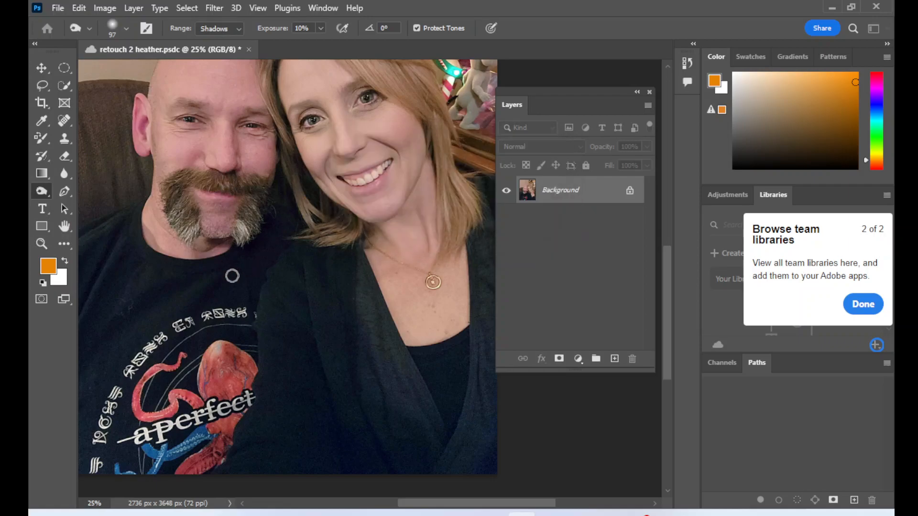
# - Enlarge the Burn brush to 250 px for the shadows in the clothing
pyautogui.click(126, 29)
pyautogui.press('Return')
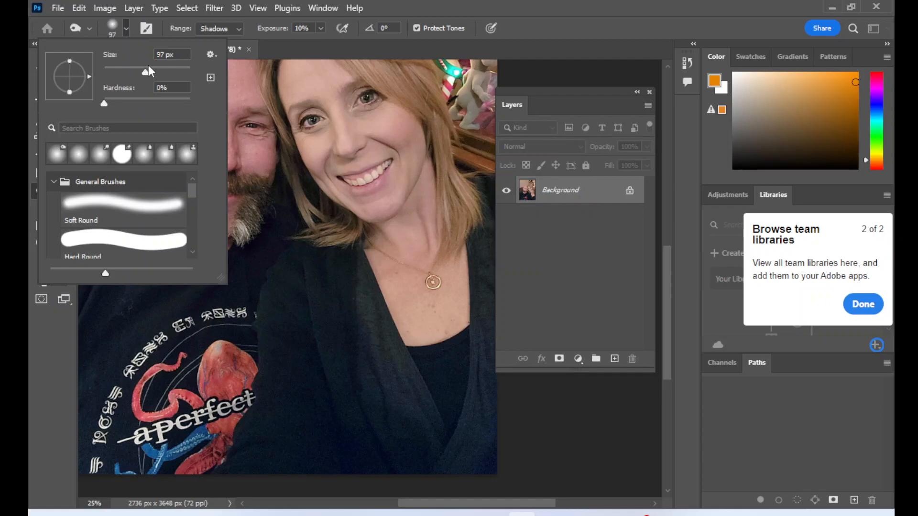
pyautogui.moveTo(147, 73); pyautogui.dragTo(159, 74)
pyautogui.click(462, 8)
pyautogui.press(']')
pyautogui.press(']')
pyautogui.press(']')
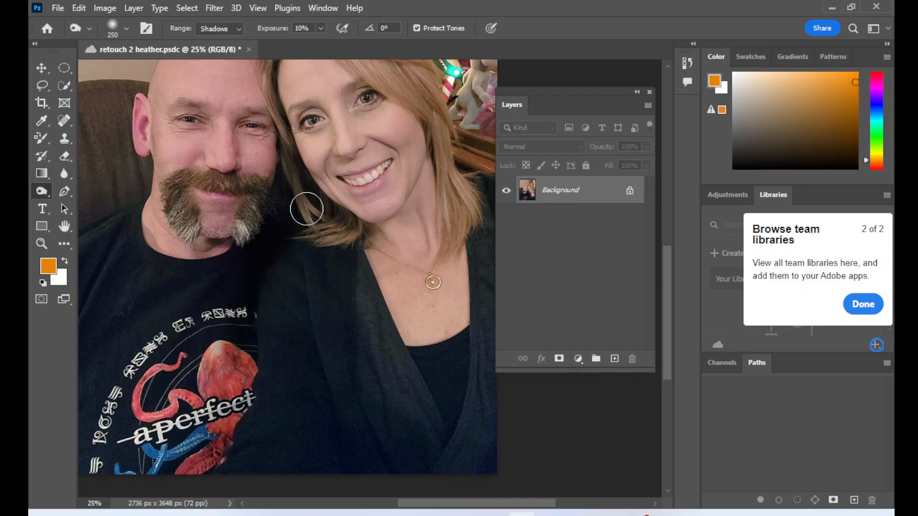
# - Switch to the Sponge tool, keeping its mode on Desaturate
pyautogui.scroll(1, 298, 187)
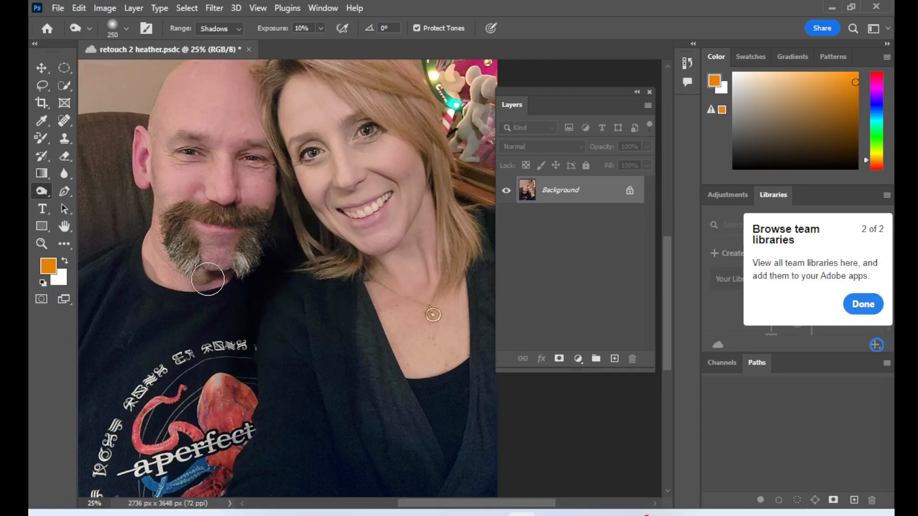
pyautogui.scroll(1, 310, 286)
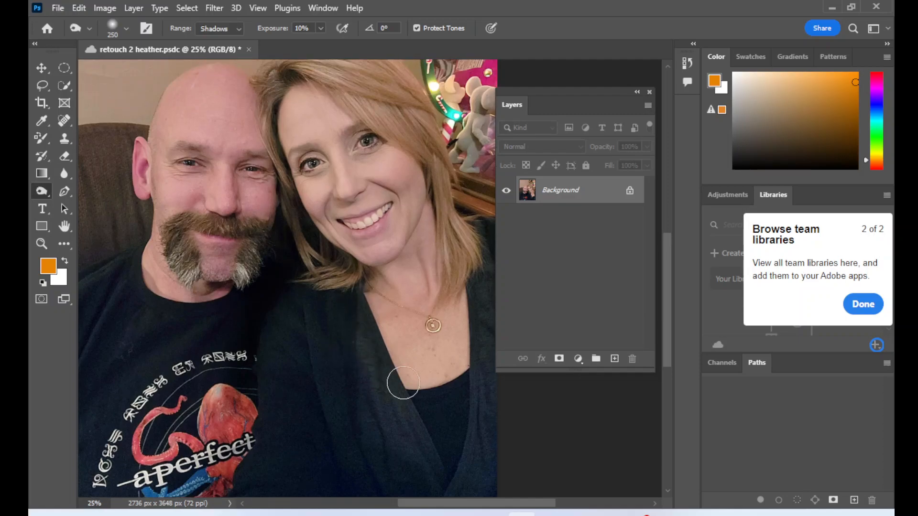
pyautogui.scroll(2, 435, 416)
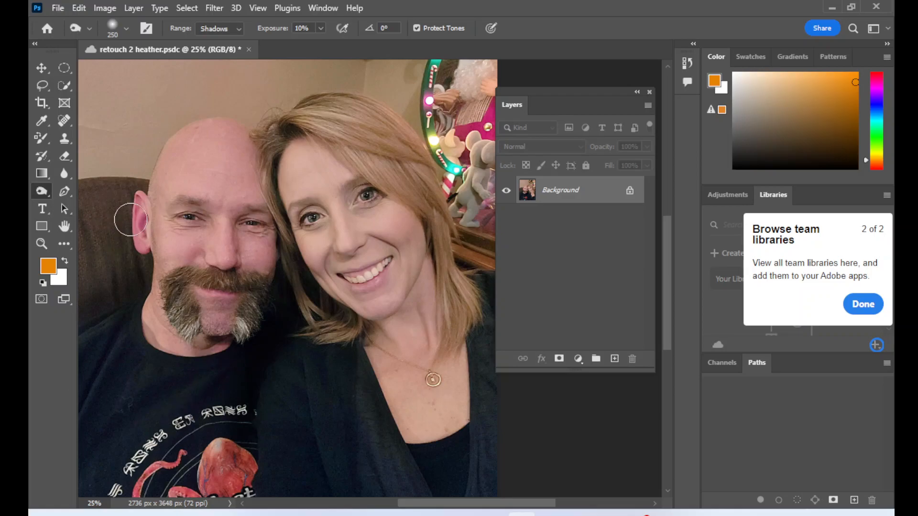
pyautogui.rightClick(42, 191)
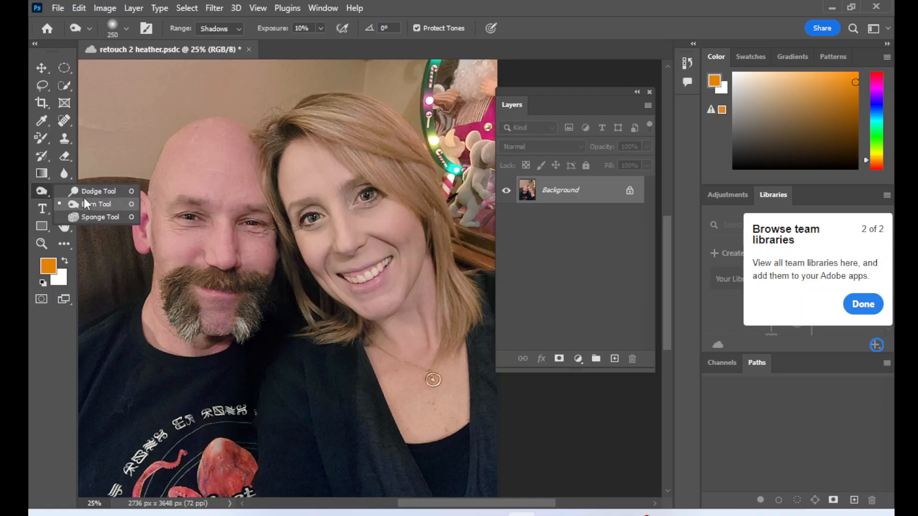
pyautogui.click(85, 215)
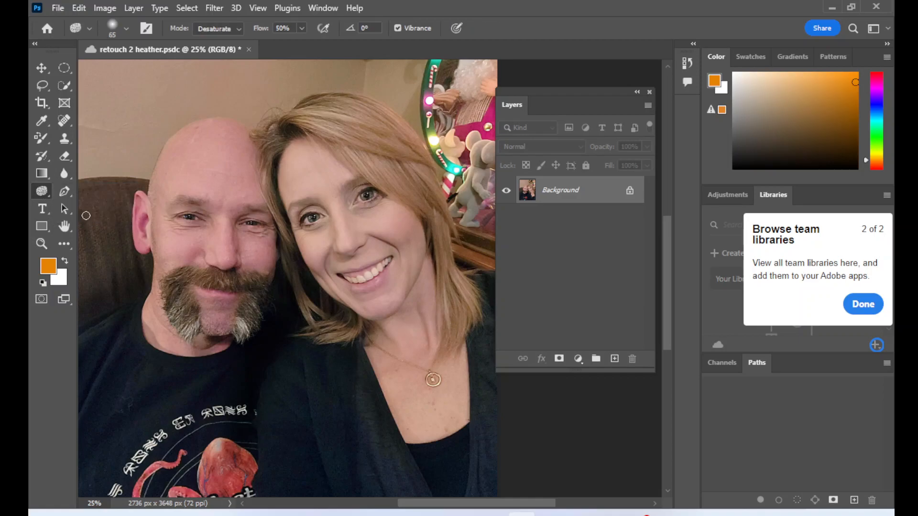
pyautogui.click(221, 30)
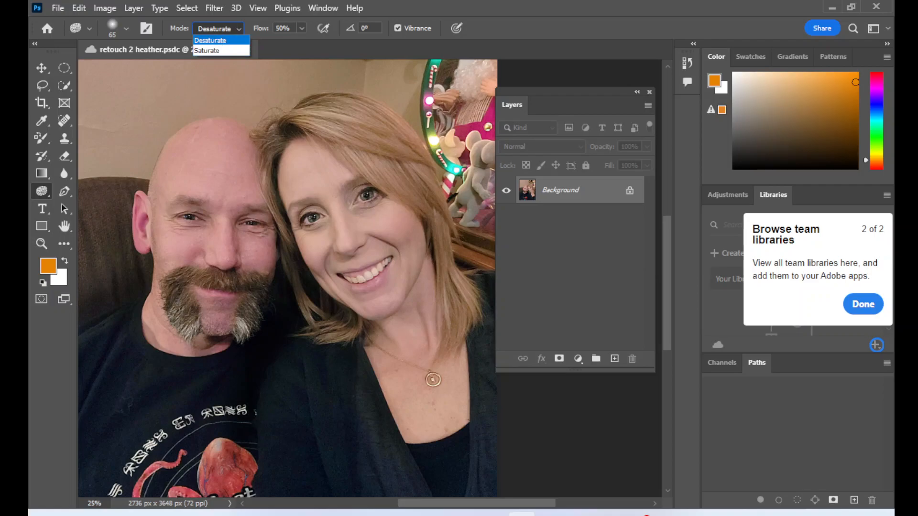
pyautogui.click(41, 243)
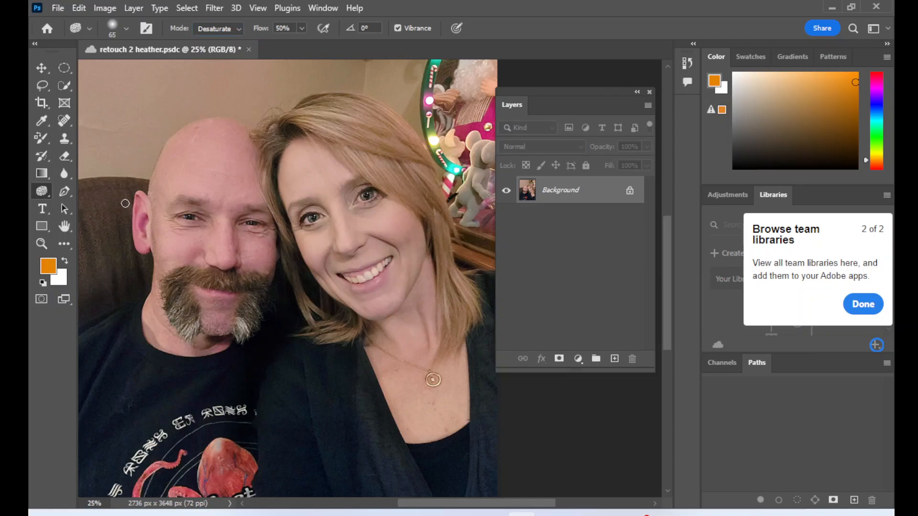
# - Desaturate the woman's teeth with the Sponge tool, using a flow of 10%
pyautogui.click(41, 243)
pyautogui.click(367, 289)
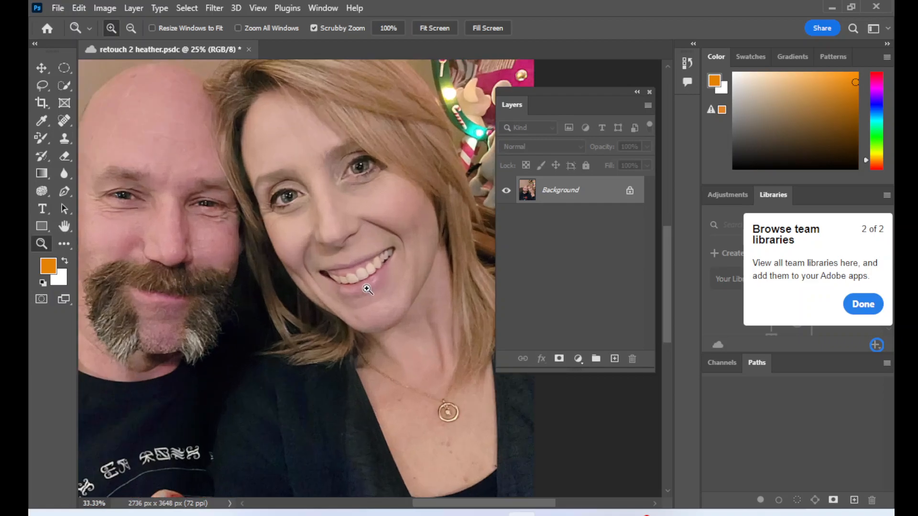
pyautogui.click(368, 291)
pyautogui.click(374, 305)
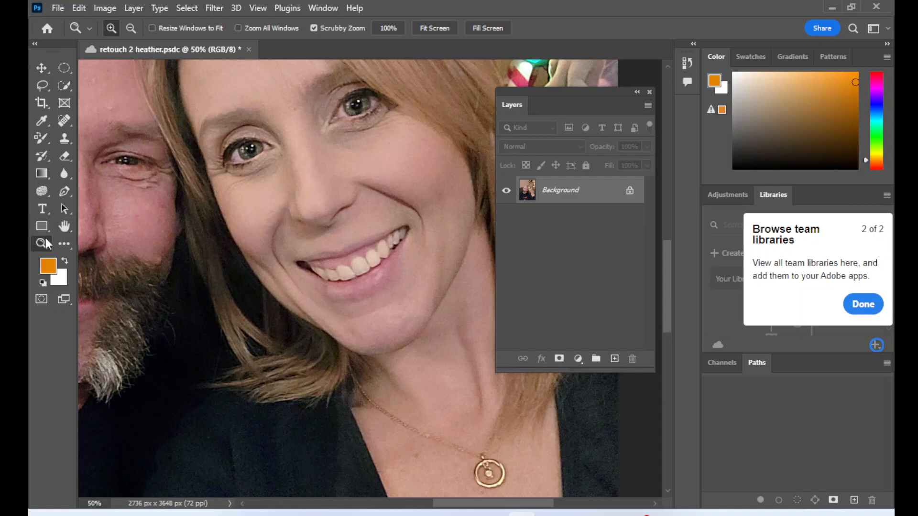
pyautogui.click(44, 195)
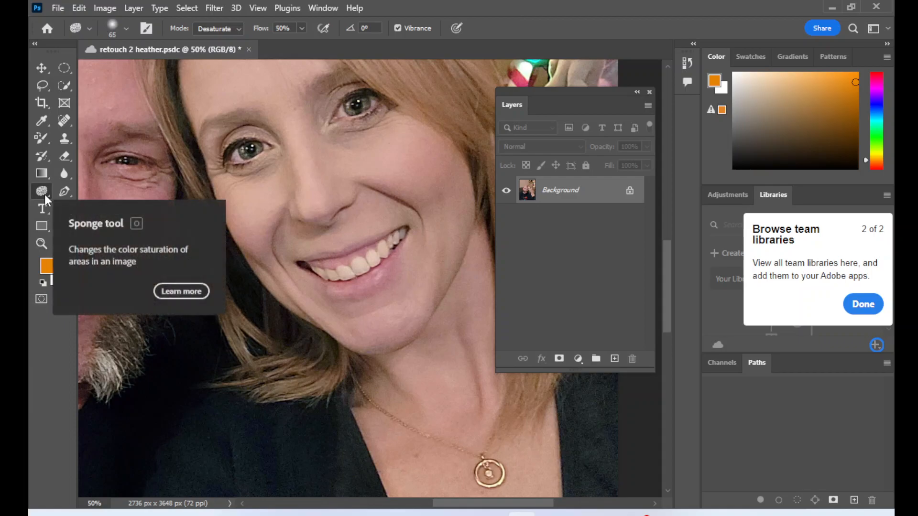
pyautogui.click(280, 32)
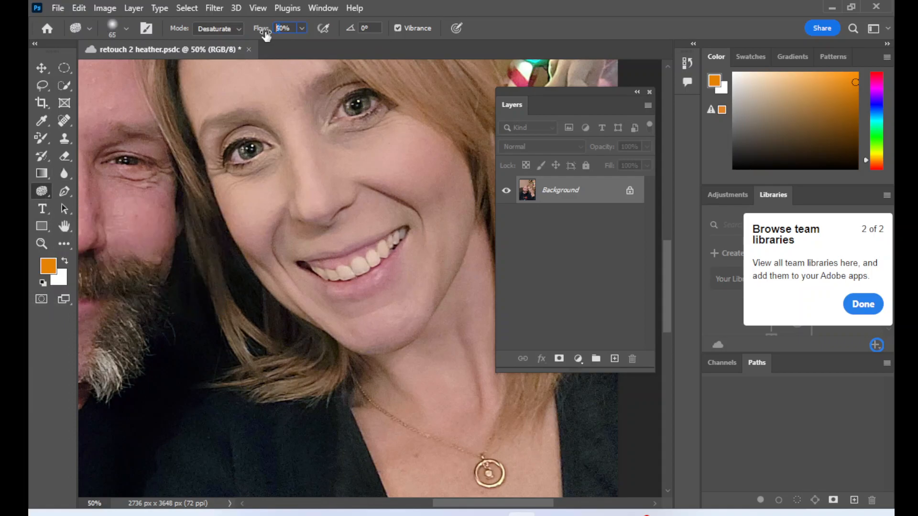
pyautogui.write('10')
pyautogui.press('Return')
pyautogui.moveTo(400, 240)
pyautogui.mouseDown()
pyautogui.moveTo(387, 254)
pyautogui.moveTo(321, 273)
pyautogui.moveTo(334, 278)
pyautogui.moveTo(436, 235)
pyautogui.mouseUp()
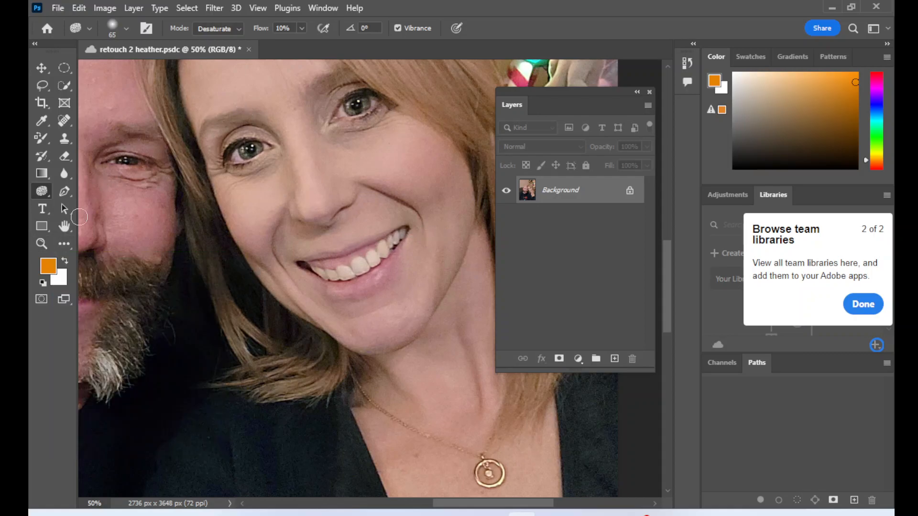
# - Set the Sponge tool to Saturate mode for working on the octopus print of the man's T-shirt
pyautogui.doubleClick(65, 225)
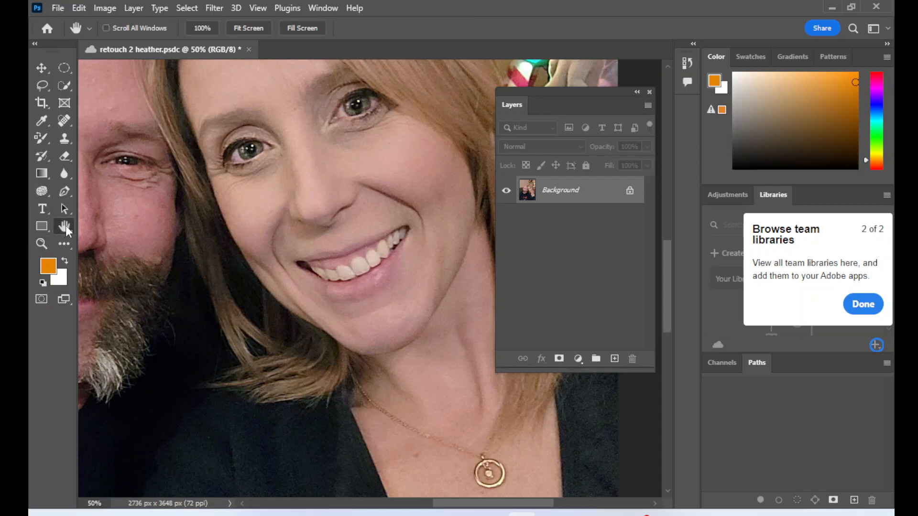
pyautogui.moveTo(592, 93); pyautogui.dragTo(639, 66)
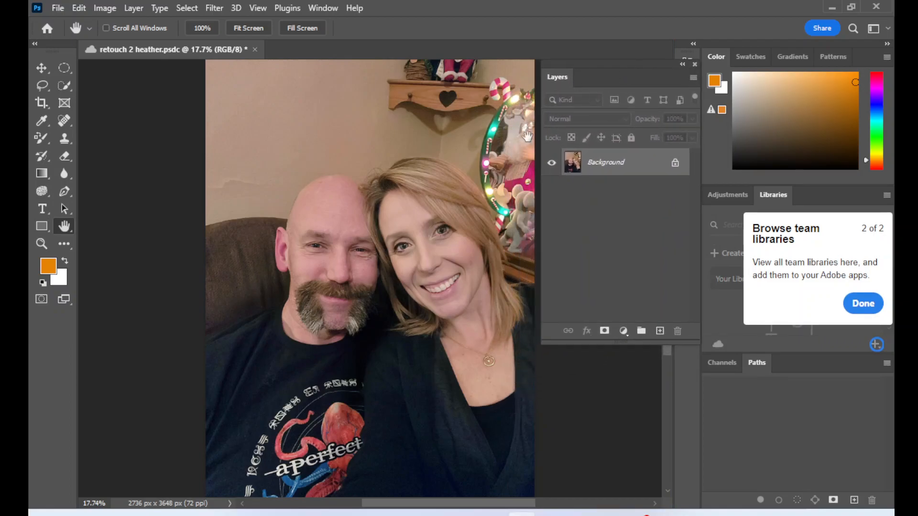
pyautogui.click(41, 245)
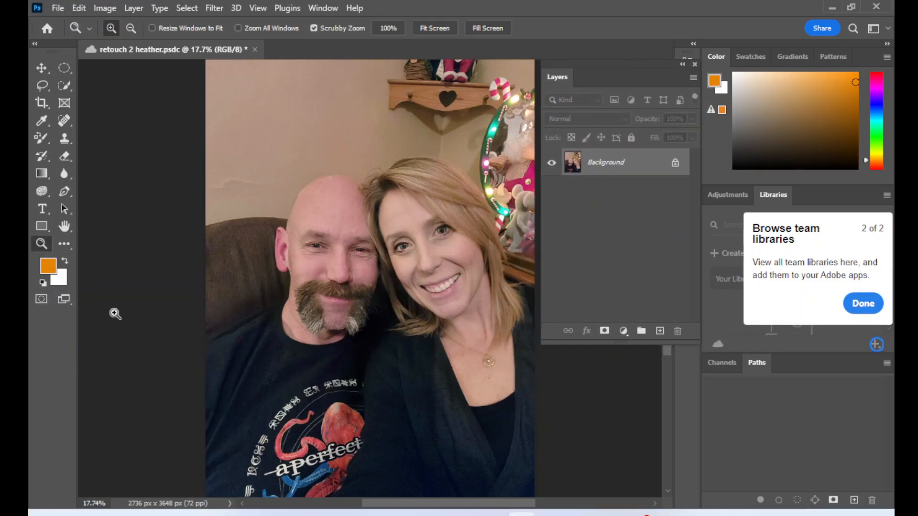
pyautogui.click(334, 467)
pyautogui.click(334, 467)
pyautogui.moveTo(407, 503); pyautogui.dragTo(390, 503)
pyautogui.scroll(-5, 412, 417)
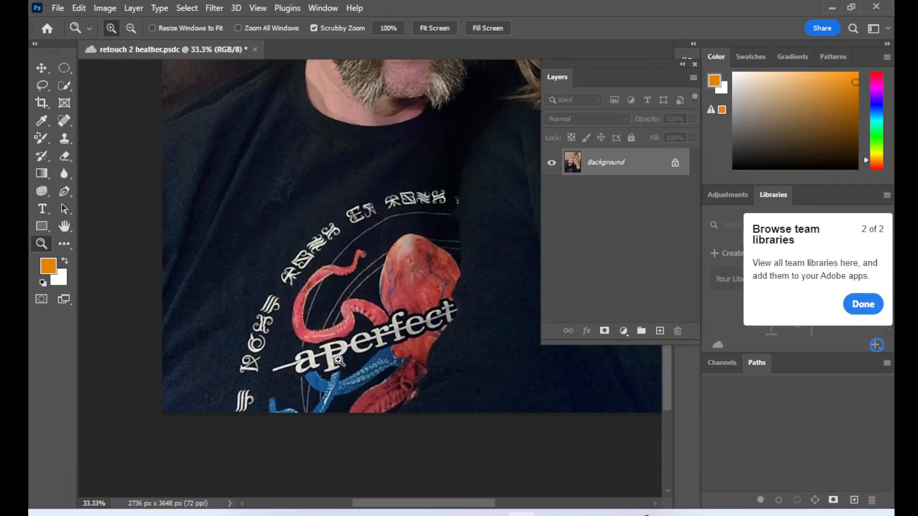
pyautogui.click(41, 190)
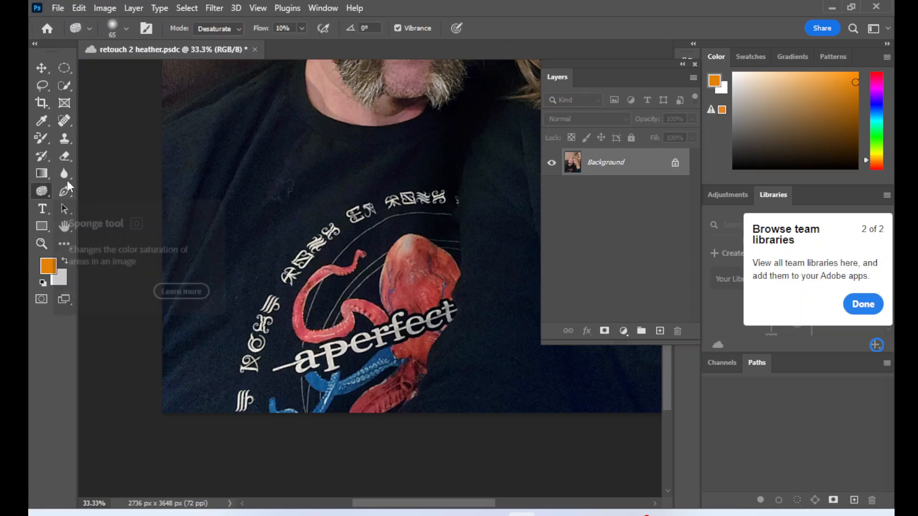
pyautogui.click(220, 29)
pyautogui.click(217, 47)
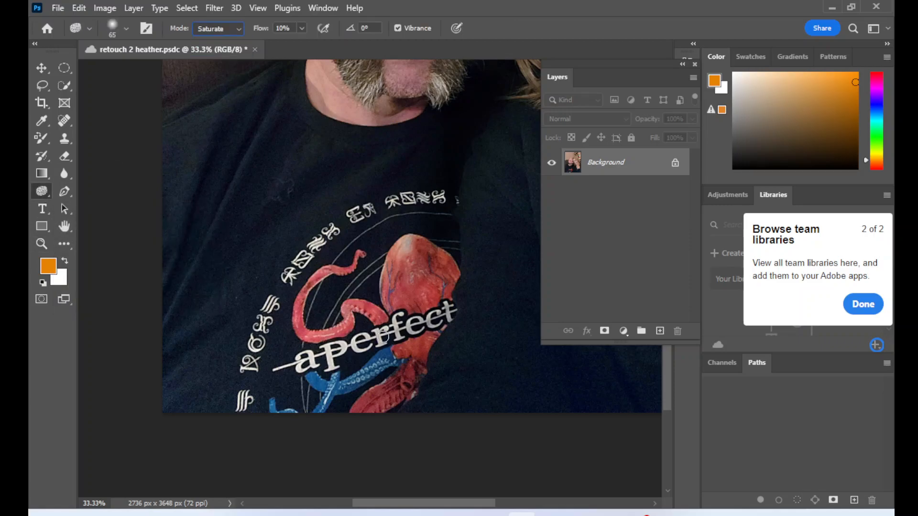
# - Saturate the octopus print on the T-shirt with a 143 px Sponge brush at 10% flow, and save the file
pyautogui.click(126, 30)
pyautogui.moveTo(128, 65); pyautogui.dragTo(156, 67)
pyautogui.click(446, 7)
pyautogui.moveTo(435, 236)
pyautogui.mouseDown()
pyautogui.moveTo(434, 263)
pyautogui.moveTo(407, 246)
pyautogui.moveTo(386, 281)
pyautogui.moveTo(399, 282)
pyautogui.moveTo(422, 255)
pyautogui.moveTo(417, 328)
pyautogui.moveTo(440, 293)
pyautogui.moveTo(376, 397)
pyautogui.moveTo(396, 403)
pyautogui.moveTo(412, 358)
pyautogui.moveTo(310, 381)
pyautogui.moveTo(303, 404)
pyautogui.moveTo(398, 361)
pyautogui.moveTo(406, 326)
pyautogui.moveTo(371, 314)
pyautogui.moveTo(308, 339)
pyautogui.moveTo(301, 303)
pyautogui.moveTo(343, 271)
pyautogui.moveTo(291, 332)
pyautogui.moveTo(360, 323)
pyautogui.moveTo(416, 332)
pyautogui.moveTo(423, 269)
pyautogui.moveTo(403, 352)
pyautogui.mouseUp()
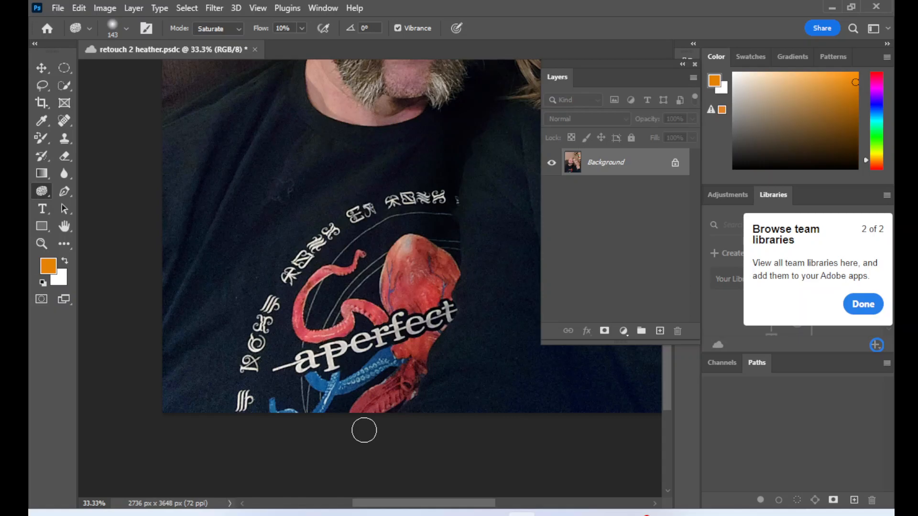
pyautogui.hotkey('ctrl', 's')
# - Activate the Color Replacement tool for recolouring the blue tentacle on the T-shirt print
pyautogui.click(40, 139)
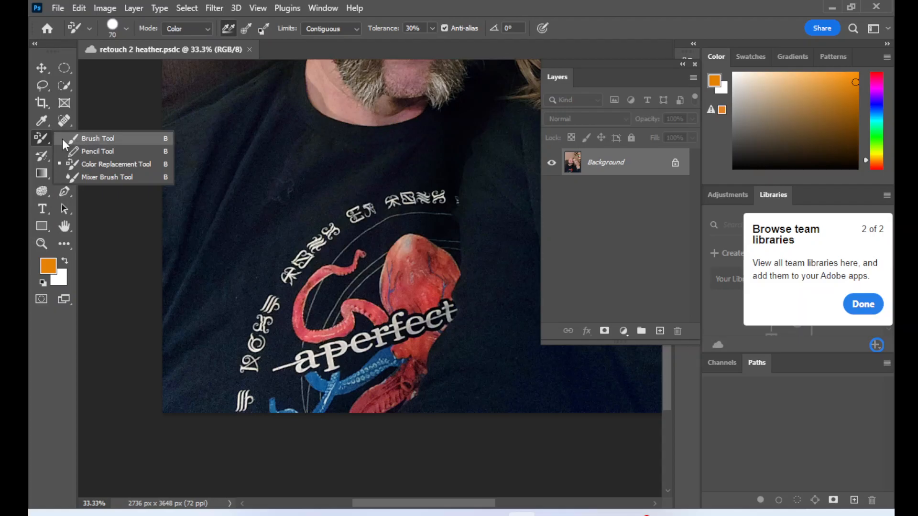
pyautogui.click(97, 138)
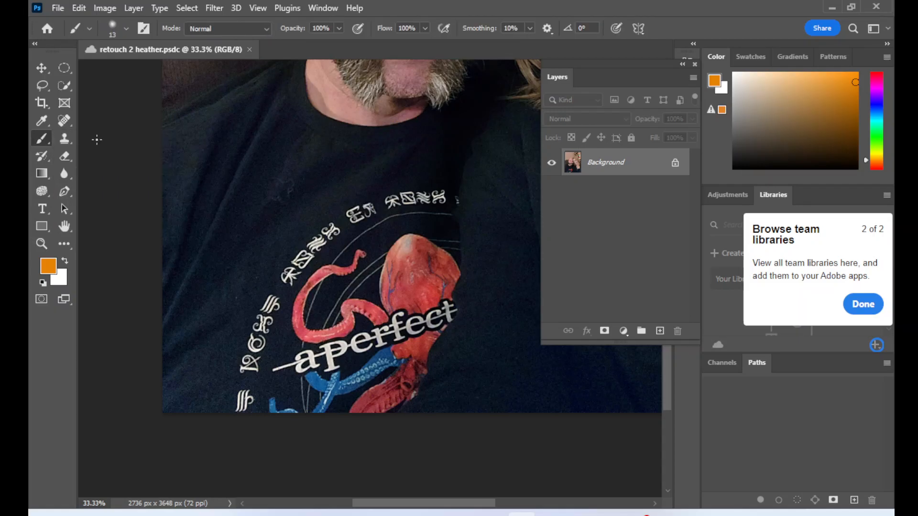
pyautogui.rightClick(39, 142)
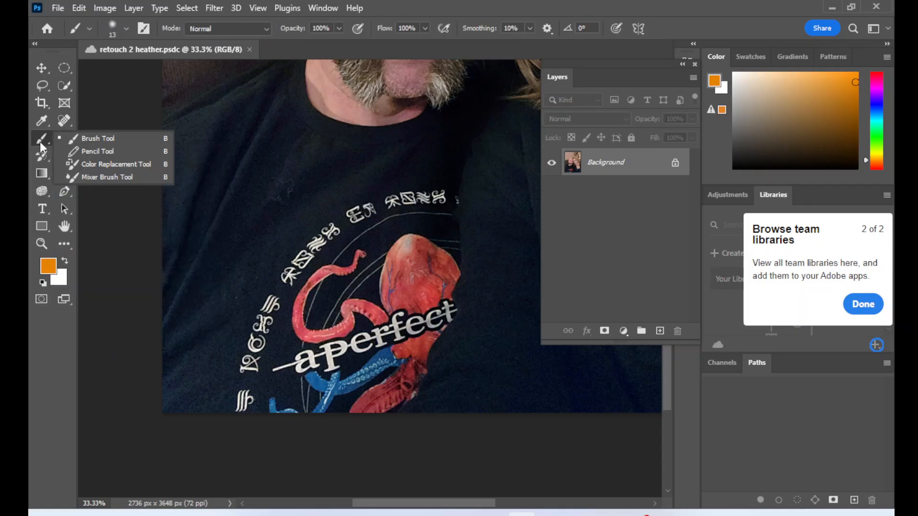
pyautogui.click(107, 163)
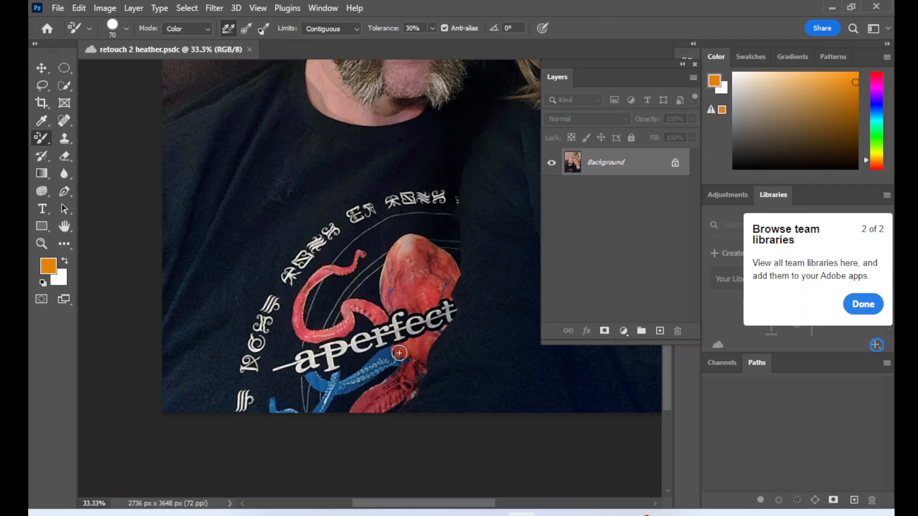
pyautogui.scroll(-1, 368, 359)
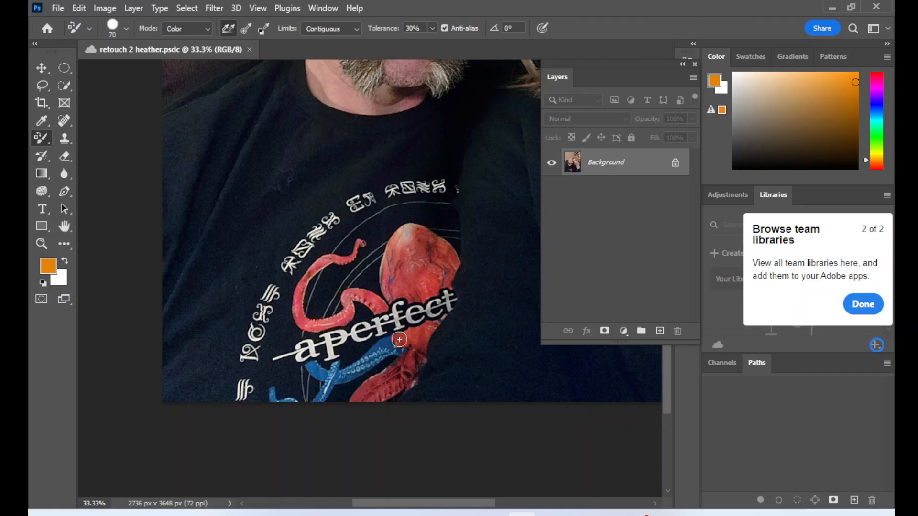
# - Try recolouring the blue tentacle below the lettering with the orange foreground colour, and undo the strokes
pyautogui.moveTo(394, 342); pyautogui.dragTo(350, 371)
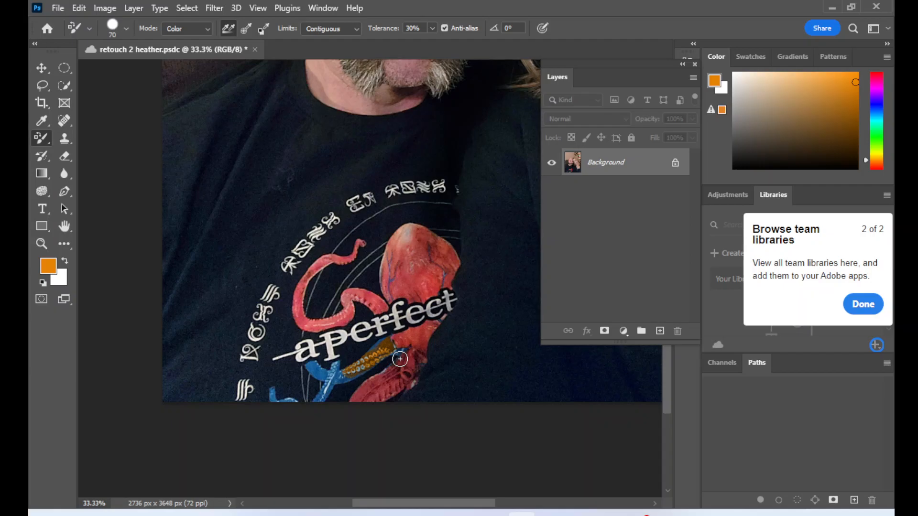
pyautogui.hotkey('ctrl', 'z')
pyautogui.hotkey('ctrl', 'z')
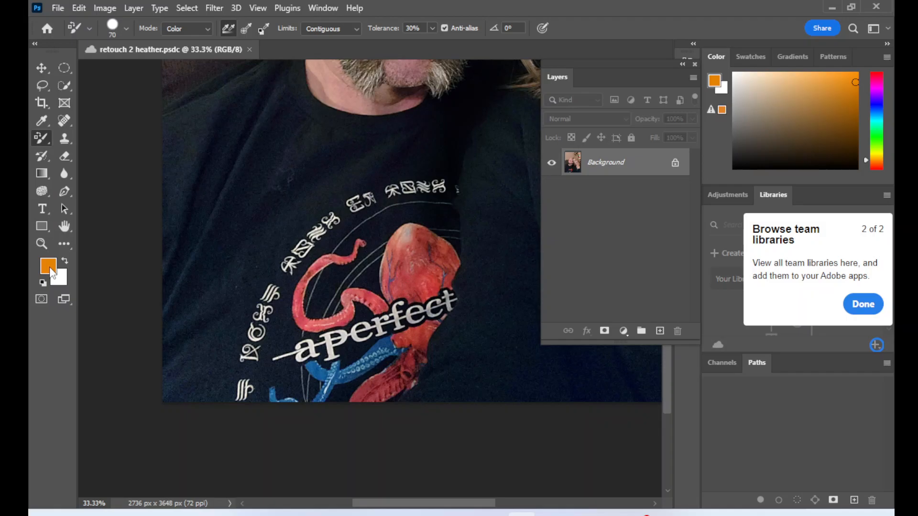
pyautogui.press('i')
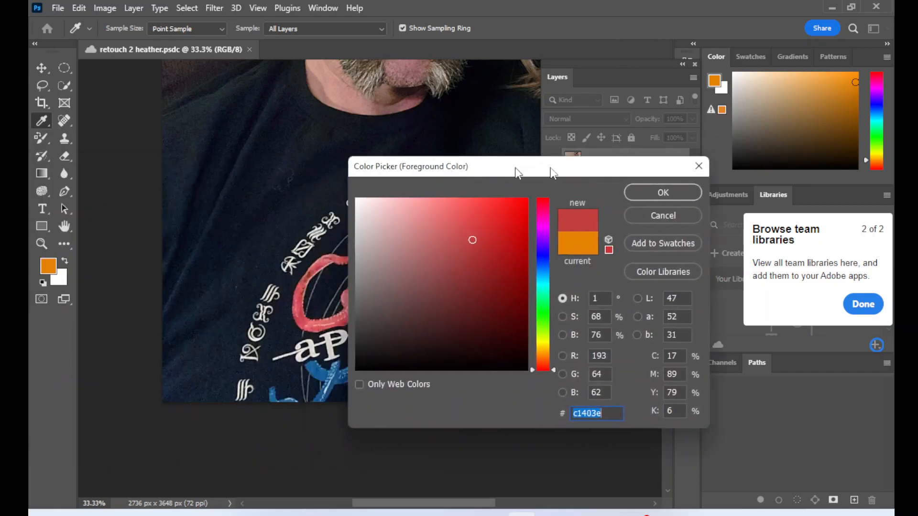
pyautogui.moveTo(518, 168); pyautogui.dragTo(657, 122)
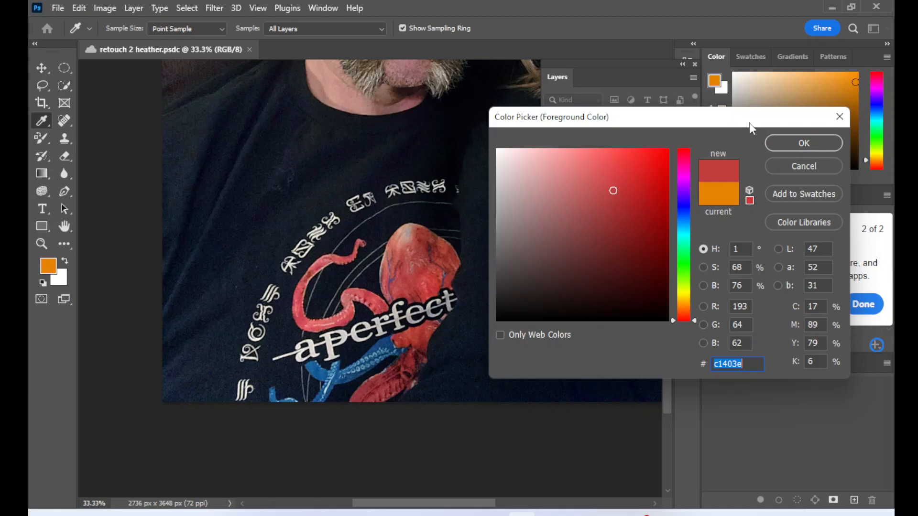
pyautogui.click(839, 116)
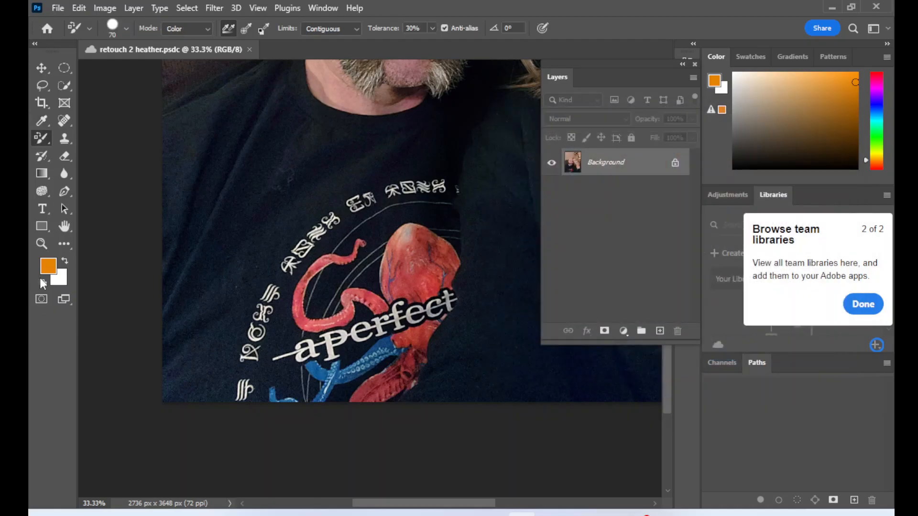
# - Set the foreground colour to the red b74244 by sampling it from the octopus head on the T-shirt
pyautogui.click(48, 266)
pyautogui.moveTo(635, 123); pyautogui.dragTo(576, 95)
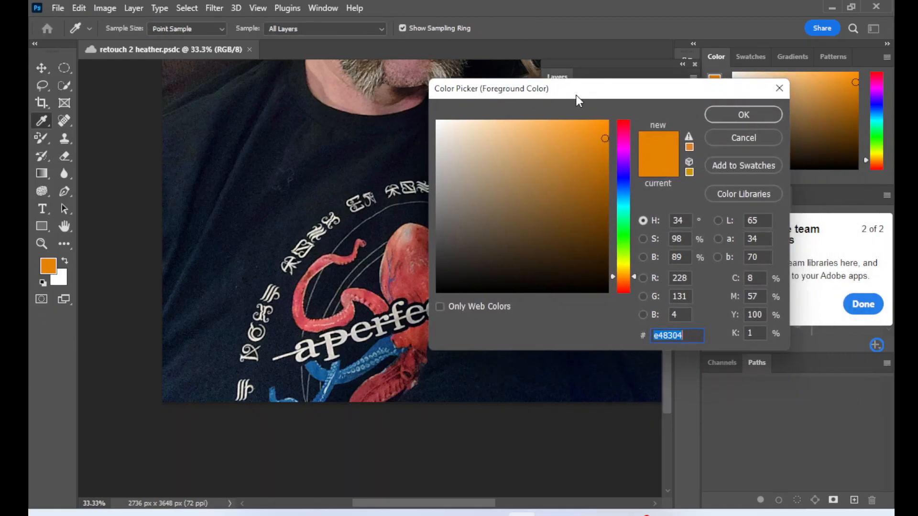
pyautogui.moveTo(670, 96); pyautogui.dragTo(702, 131)
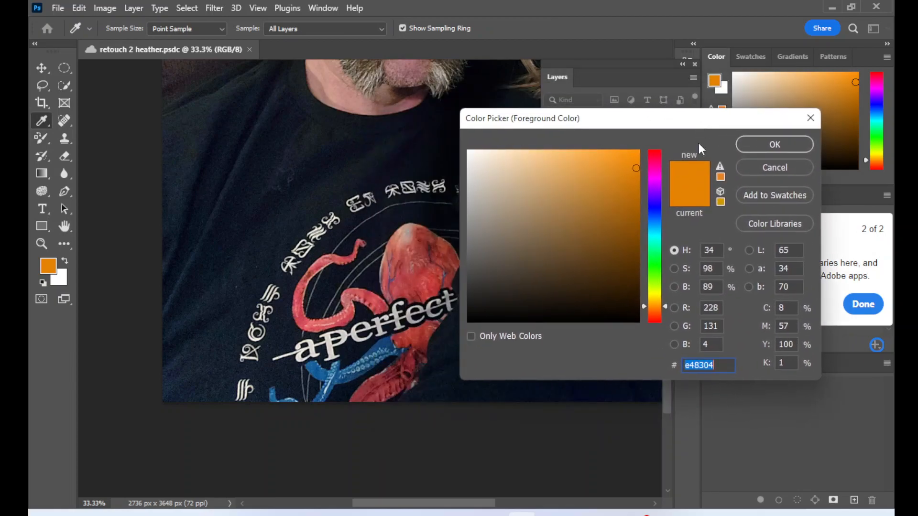
pyautogui.moveTo(664, 305)
pyautogui.mouseDown()
pyautogui.moveTo(663, 163)
pyautogui.moveTo(661, 315)
pyautogui.mouseUp()
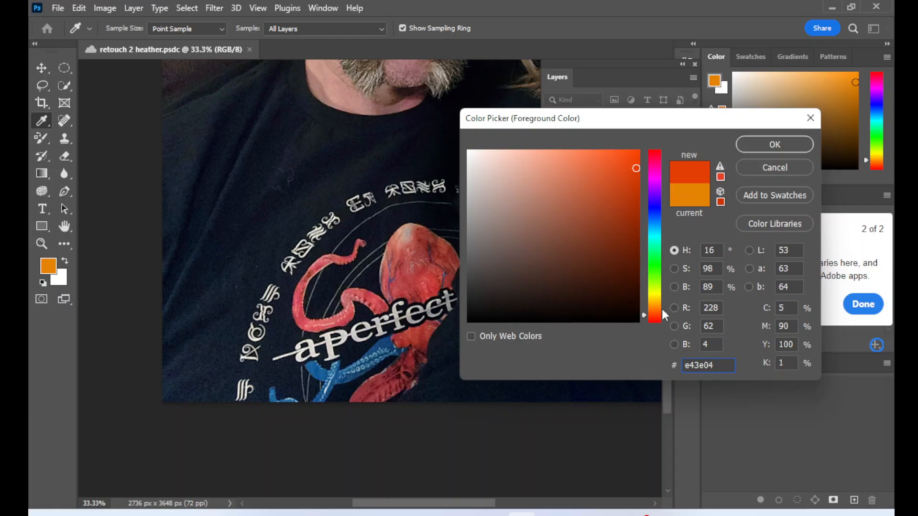
pyautogui.moveTo(626, 123); pyautogui.dragTo(685, 136)
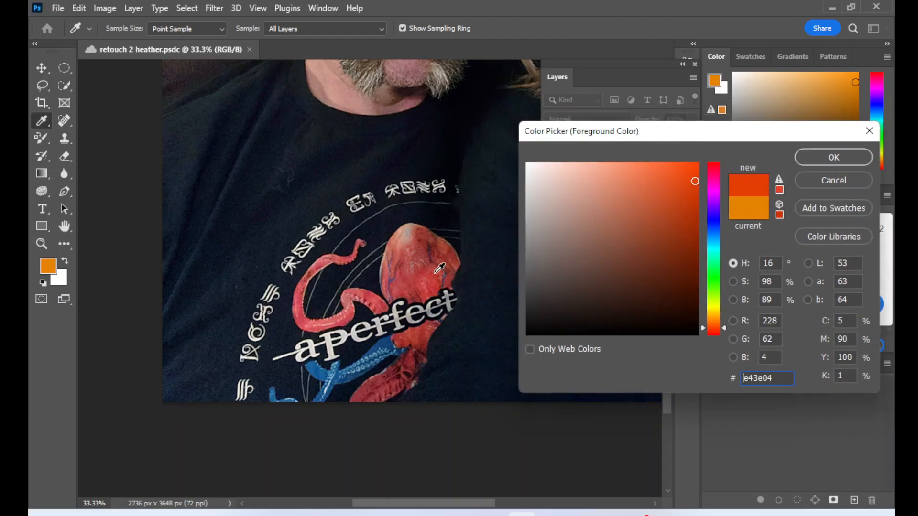
pyautogui.click(408, 278)
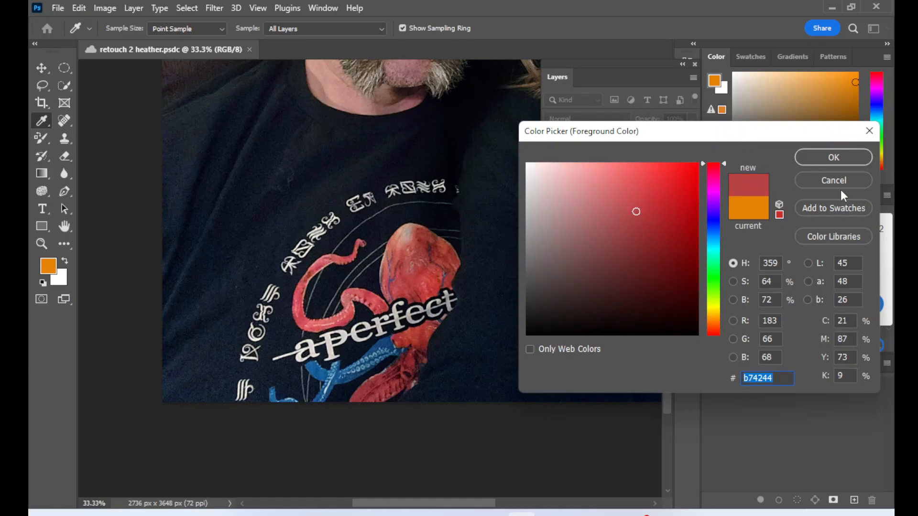
pyautogui.click(829, 158)
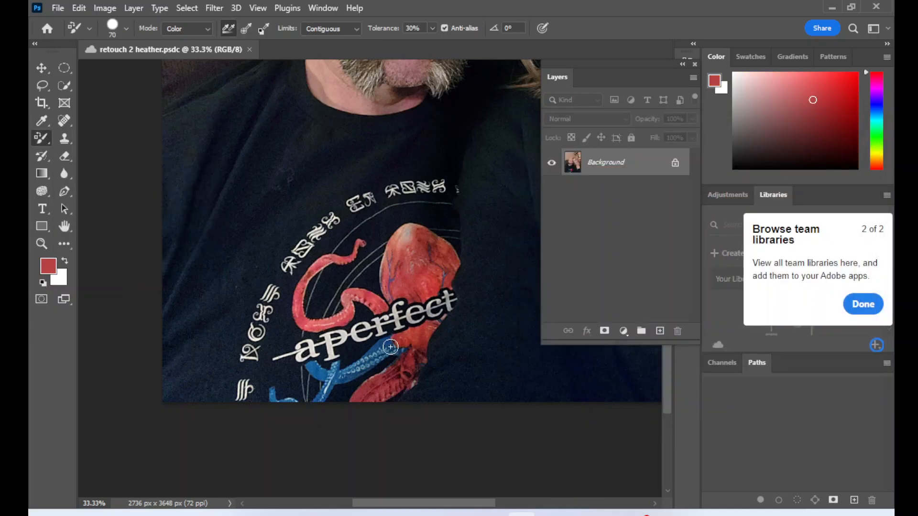
# - Recolour the blue tentacles below the T-shirt lettering red with a 70 px Color Replacement brush at 30% tolerance
pyautogui.moveTo(393, 342)
pyautogui.mouseDown()
pyautogui.moveTo(373, 354)
pyautogui.moveTo(404, 348)
pyautogui.moveTo(332, 375)
pyautogui.moveTo(370, 361)
pyautogui.mouseUp()
pyautogui.moveTo(323, 373)
pyautogui.mouseDown()
pyautogui.moveTo(316, 405)
pyautogui.moveTo(370, 368)
pyautogui.moveTo(340, 382)
pyautogui.moveTo(336, 363)
pyautogui.moveTo(314, 404)
pyautogui.moveTo(276, 401)
pyautogui.moveTo(274, 389)
pyautogui.moveTo(273, 400)
pyautogui.moveTo(306, 401)
pyautogui.moveTo(337, 375)
pyautogui.moveTo(405, 342)
pyautogui.moveTo(394, 375)
pyautogui.moveTo(405, 360)
pyautogui.moveTo(383, 310)
pyautogui.mouseUp()
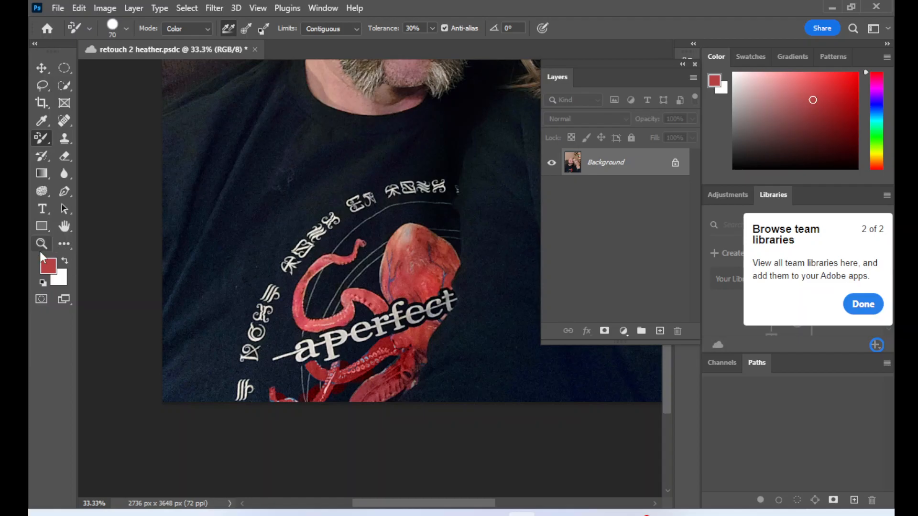
pyautogui.doubleClick(64, 227)
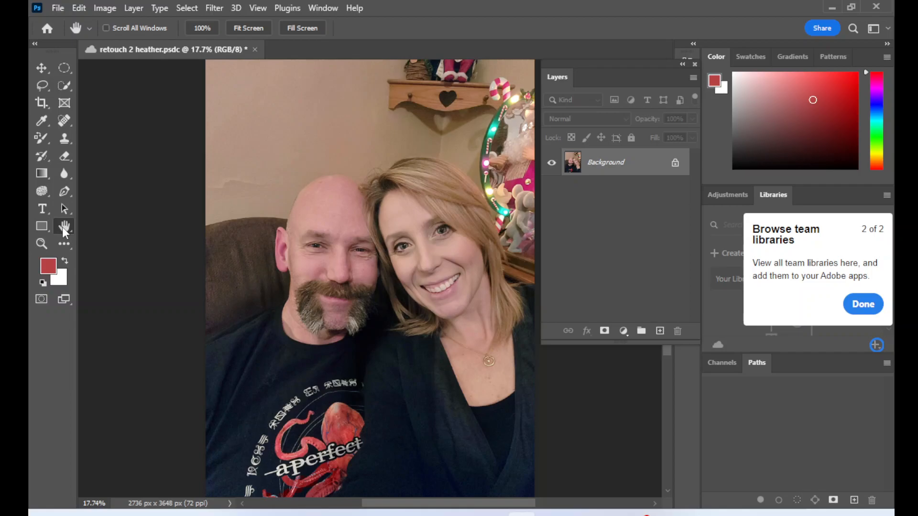
pyautogui.click(39, 190)
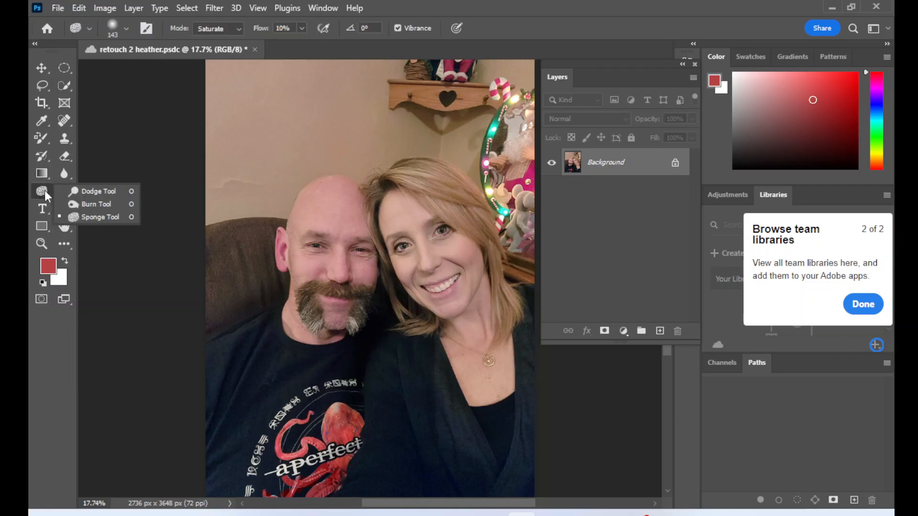
pyautogui.click(85, 217)
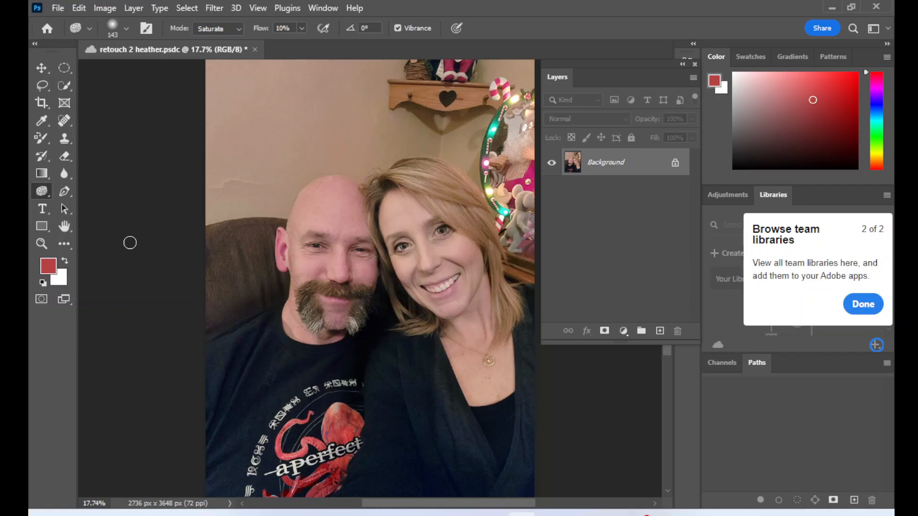
pyautogui.press('z')
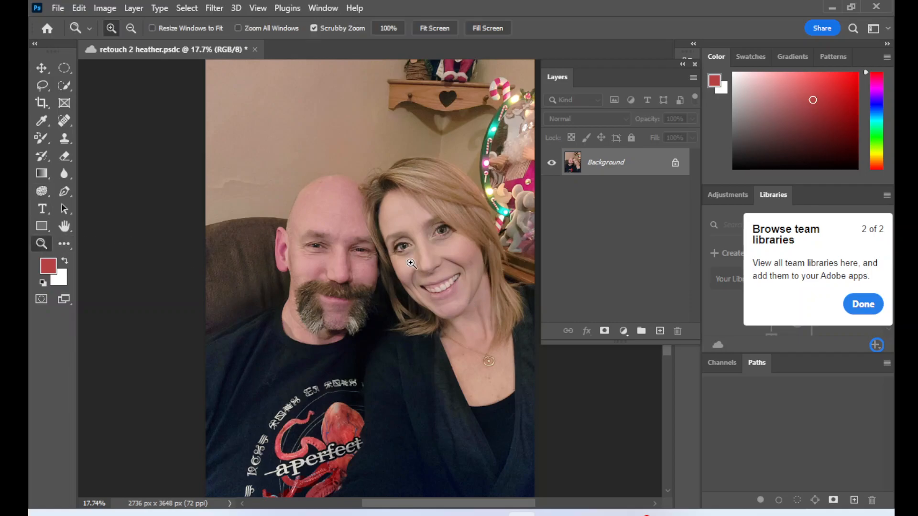
pyautogui.click(393, 259)
pyautogui.click(393, 259)
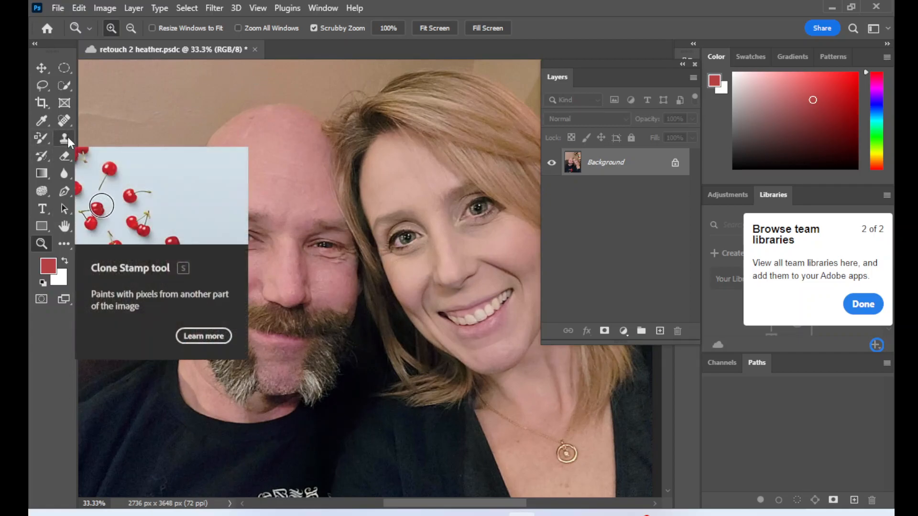
pyautogui.click(66, 121)
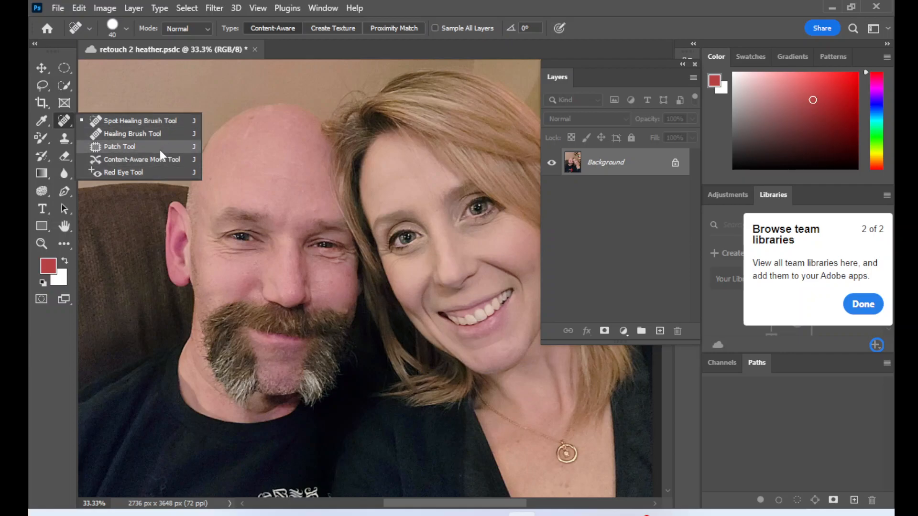
pyautogui.click(161, 120)
pyautogui.click(67, 140)
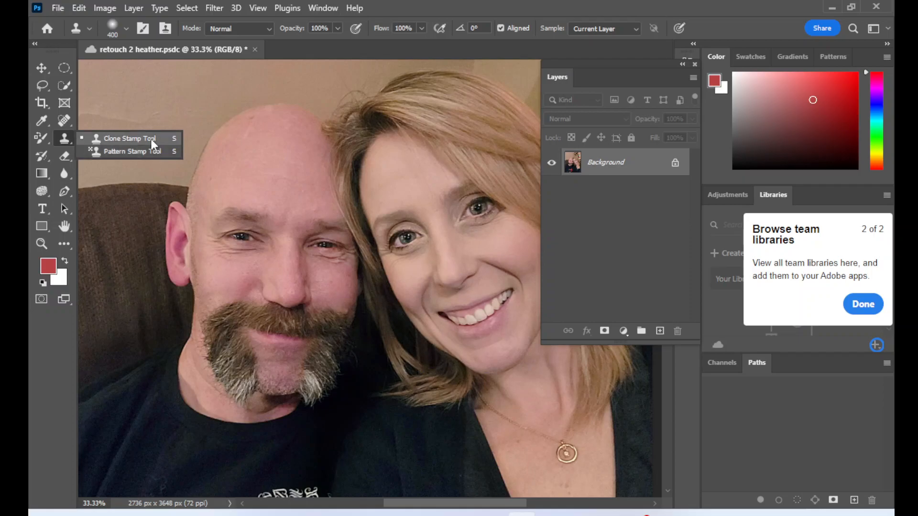
pyautogui.click(119, 138)
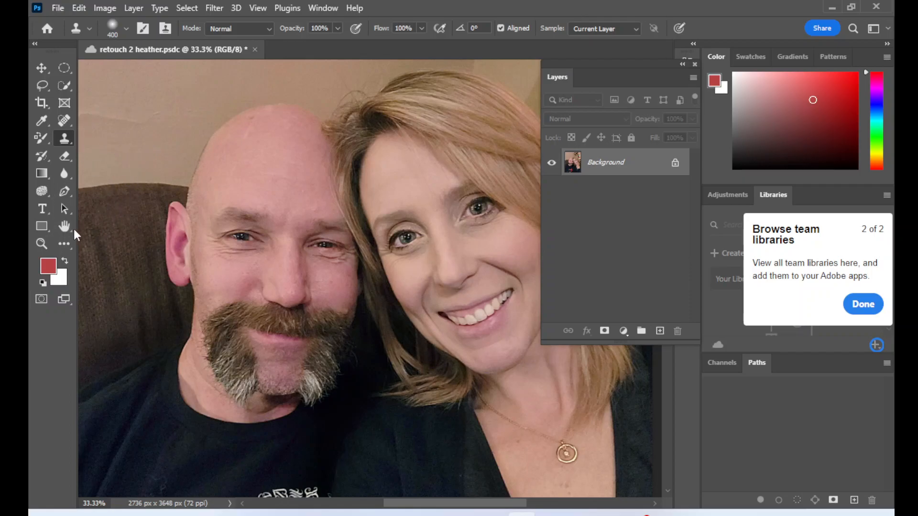
pyautogui.click(42, 244)
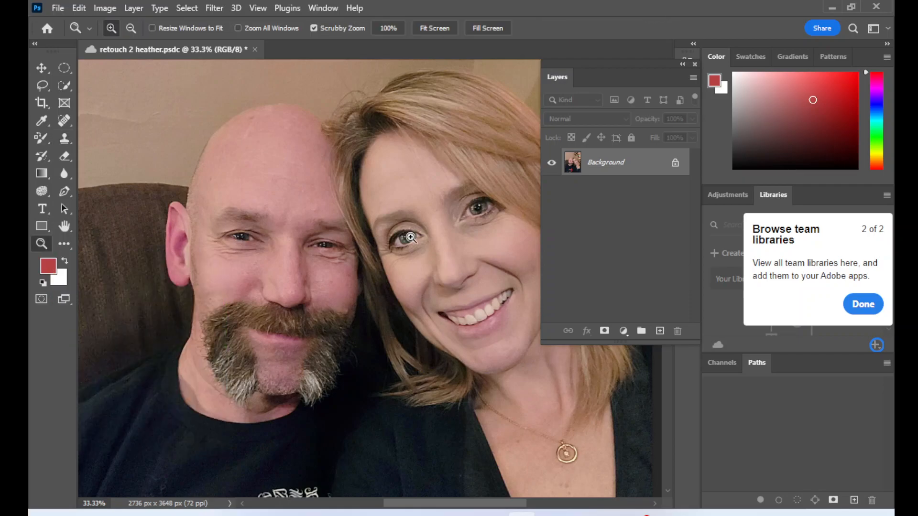
pyautogui.keyDown('alt'); pyautogui.click(356, 246); pyautogui.keyUp('alt')
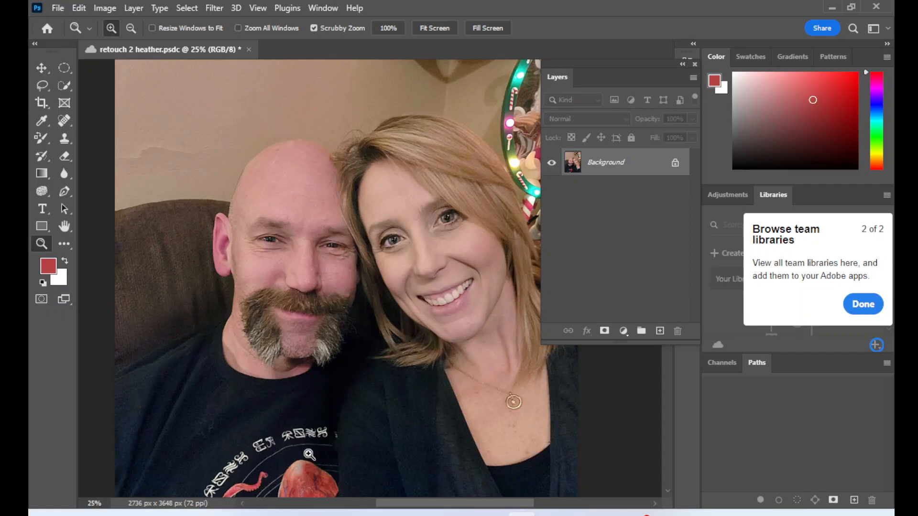
# - Activate the Clone Stamp tool with a 108 px Soft Round brush for the octopus print on the T-shirt
pyautogui.click(319, 454)
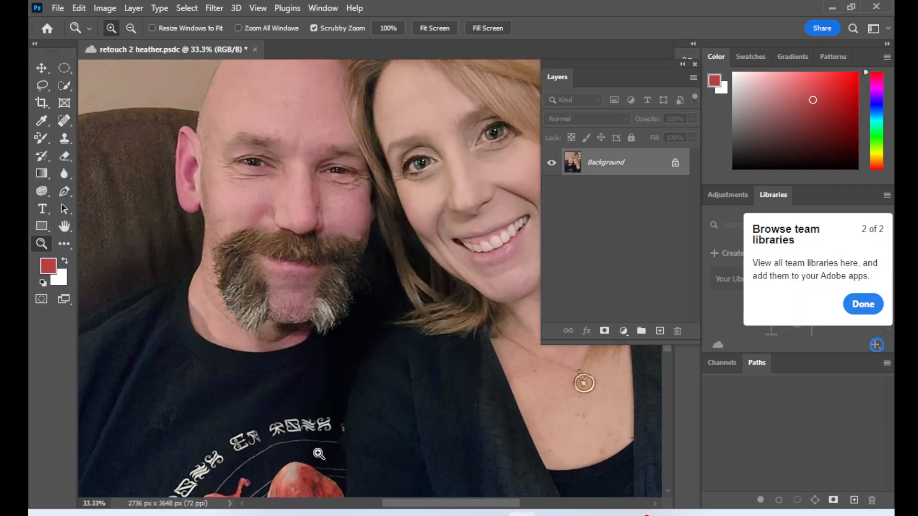
pyautogui.click(368, 473)
pyautogui.moveTo(402, 503); pyautogui.dragTo(387, 503)
pyautogui.scroll(-7, 364, 433)
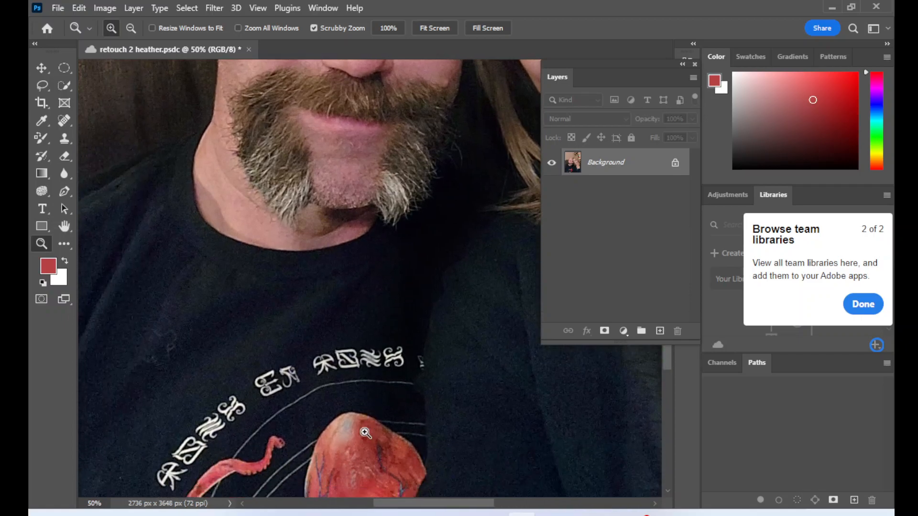
pyautogui.scroll(-4, 364, 433)
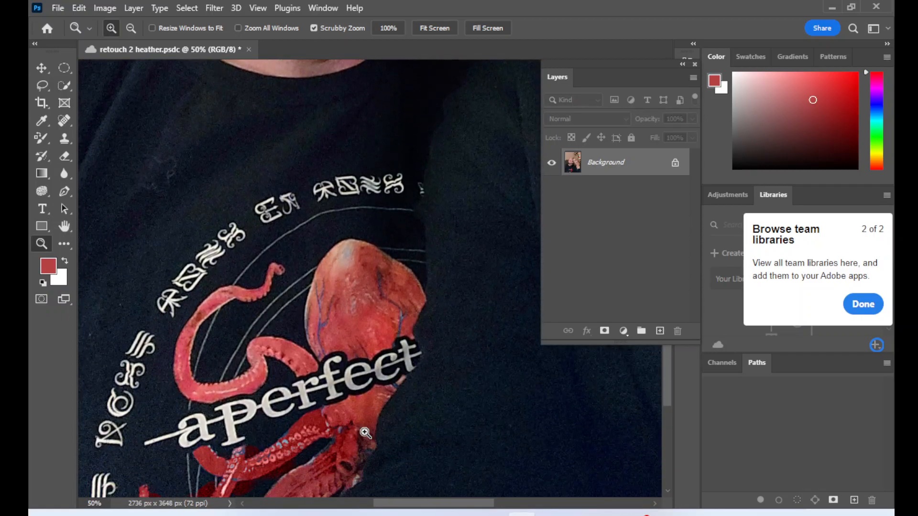
pyautogui.click(69, 140)
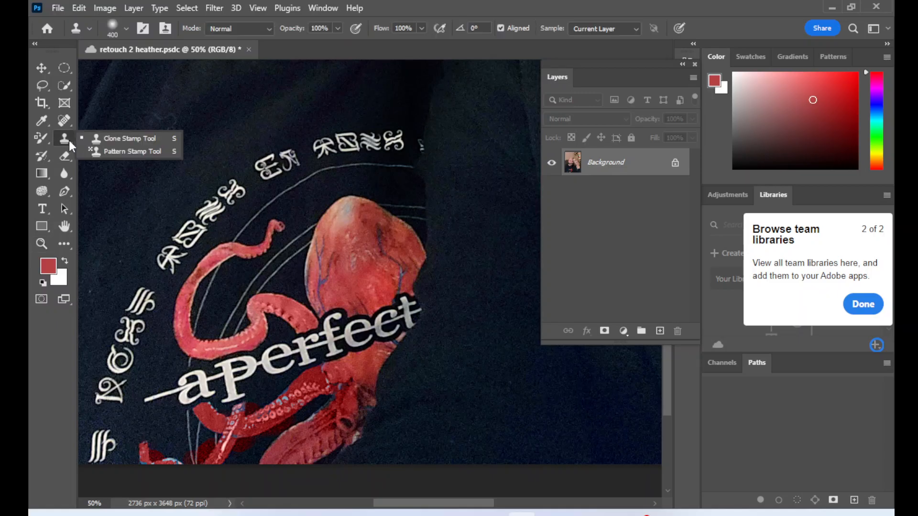
pyautogui.click(116, 138)
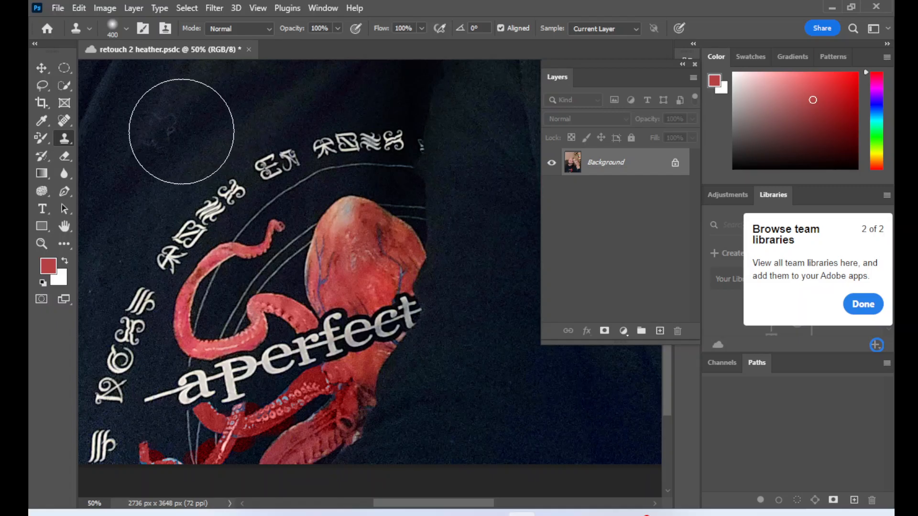
pyautogui.click(128, 28)
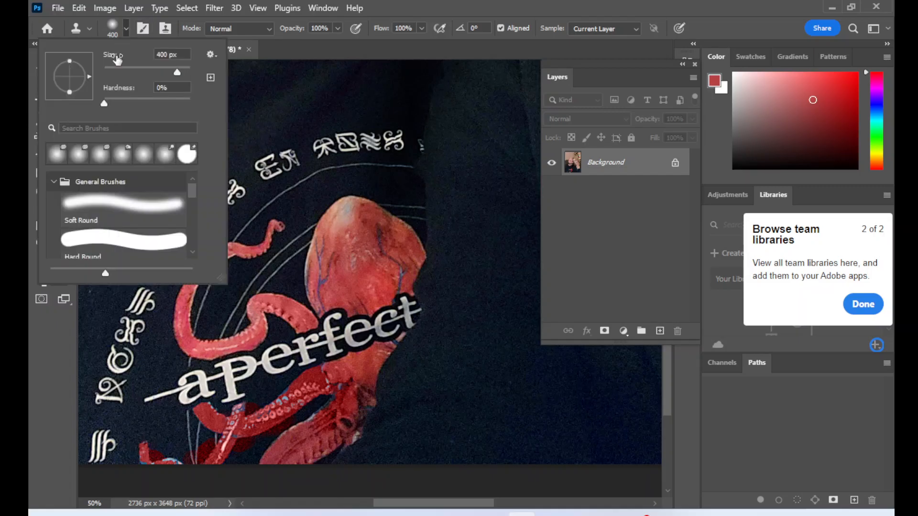
pyautogui.click(134, 212)
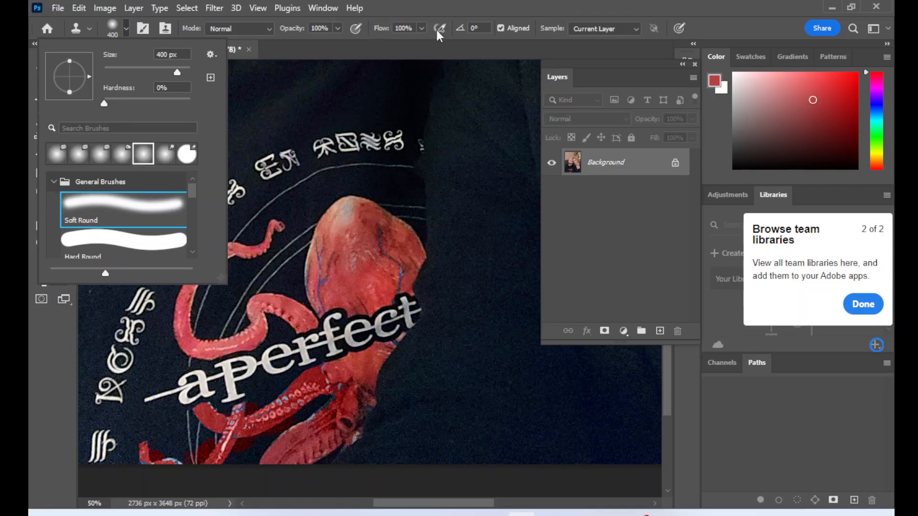
pyautogui.click(420, 9)
pyautogui.click(125, 28)
pyautogui.moveTo(175, 72); pyautogui.dragTo(148, 72)
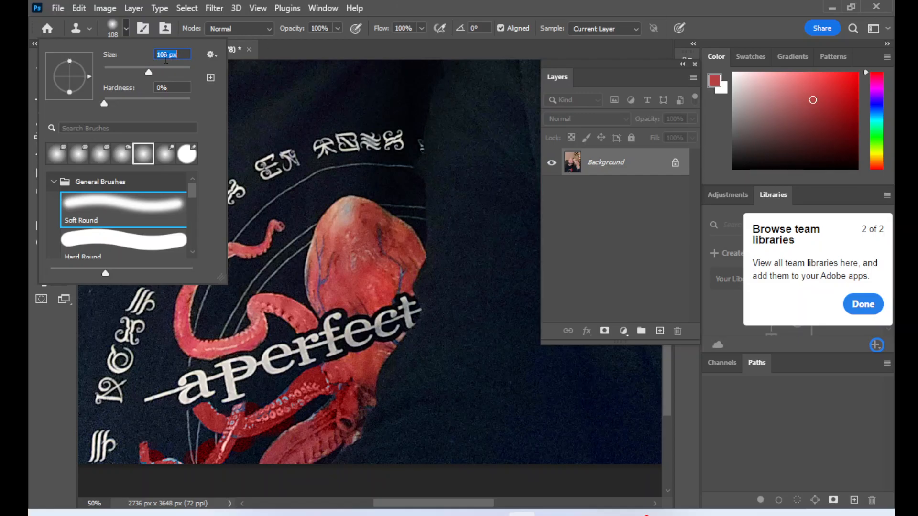
pyautogui.click(400, 11)
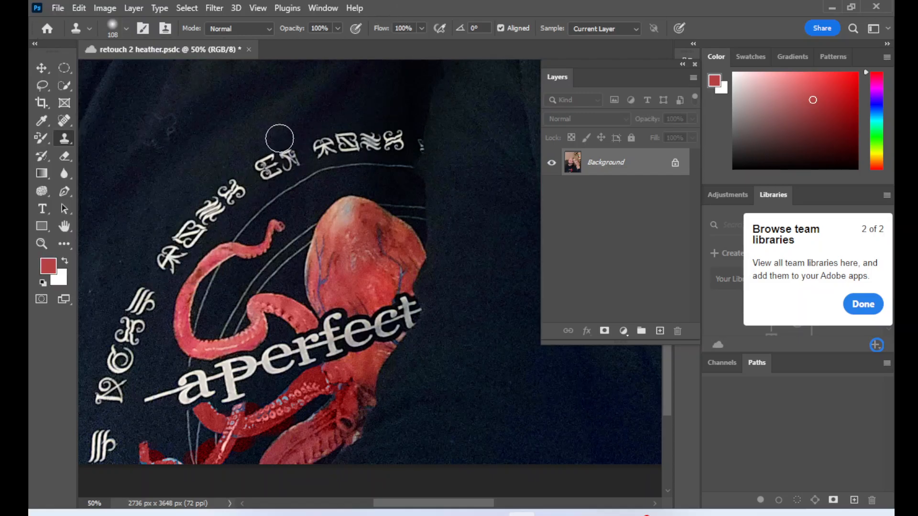
# - Clone plain fabric from the chest of the T-shirt over the white symbols directly above the octopus
pyautogui.scroll(4, 267, 138)
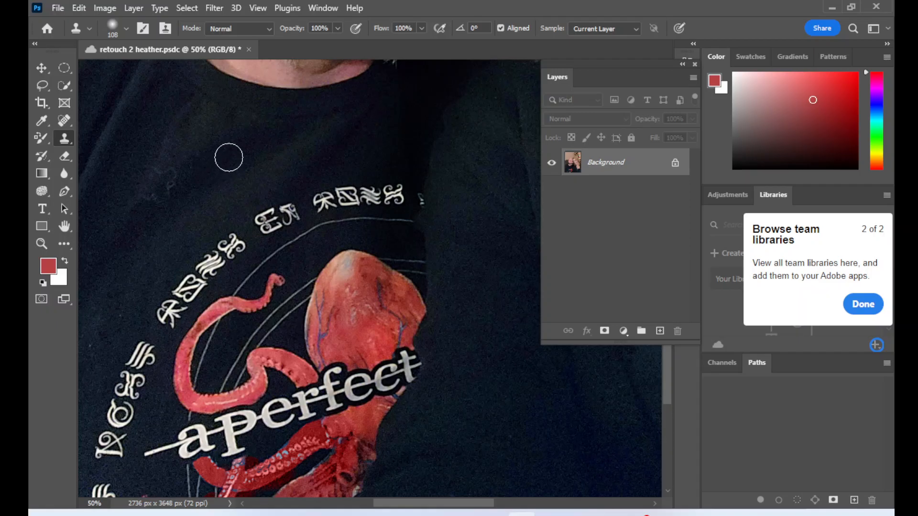
pyautogui.keyDown('alt'); pyautogui.click(232, 153); pyautogui.keyUp('alt')
pyautogui.moveTo(380, 183)
pyautogui.mouseDown()
pyautogui.moveTo(395, 198)
pyautogui.moveTo(359, 195)
pyautogui.moveTo(383, 193)
pyautogui.mouseUp()
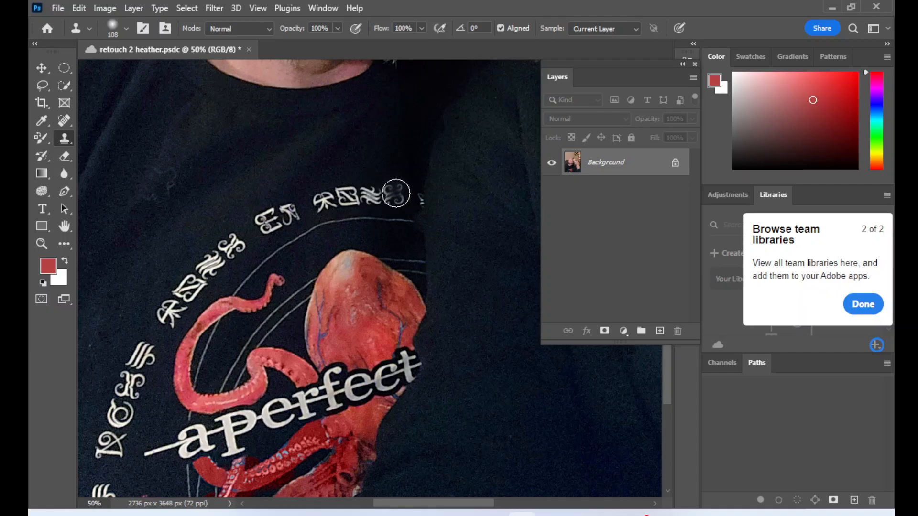
pyautogui.moveTo(397, 193)
pyautogui.mouseDown()
pyautogui.moveTo(340, 198)
pyautogui.moveTo(391, 192)
pyautogui.moveTo(372, 188)
pyautogui.moveTo(364, 190)
pyautogui.moveTo(401, 195)
pyautogui.moveTo(316, 202)
pyautogui.moveTo(247, 230)
pyautogui.moveTo(229, 249)
pyautogui.moveTo(287, 214)
pyautogui.mouseUp()
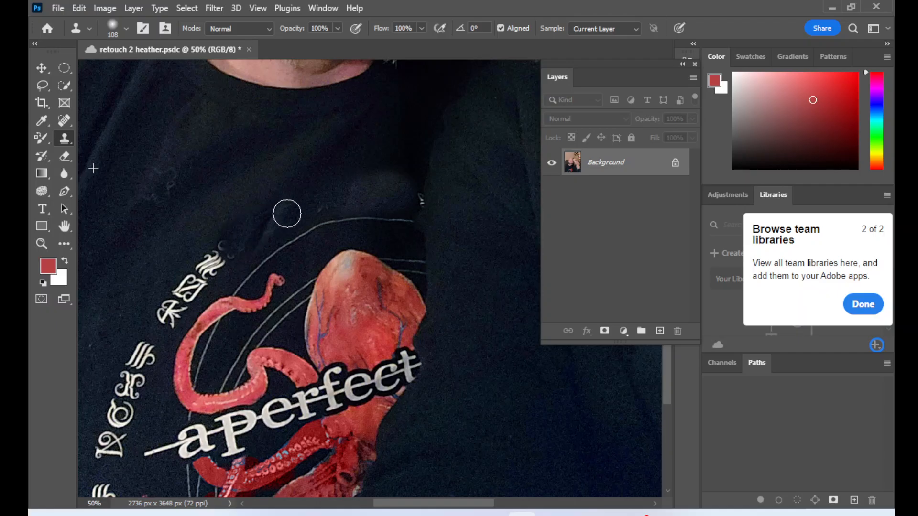
# - Try to clone fabric sampled beside the man's collar over the symbols above the curled tentacle, and undo the stroke
pyautogui.keyDown('alt'); pyautogui.click(401, 98); pyautogui.keyUp('alt')
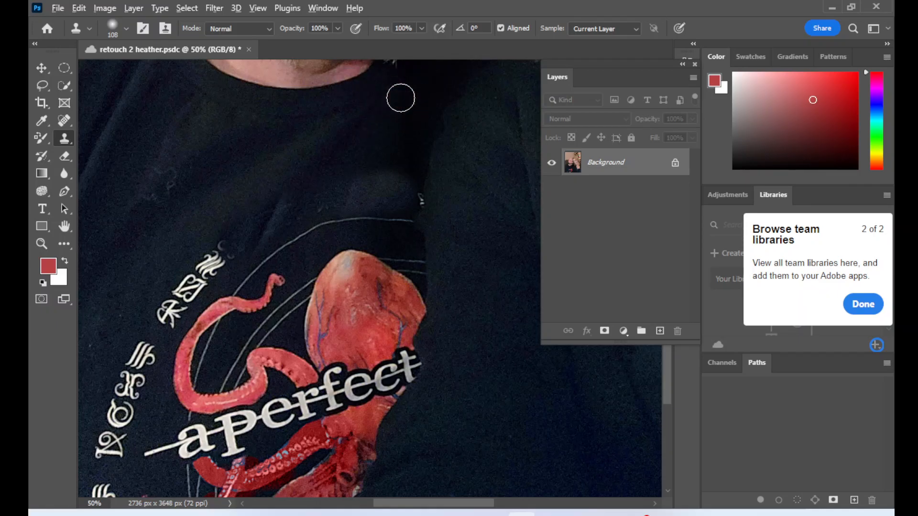
pyautogui.scroll(3, 411, 98)
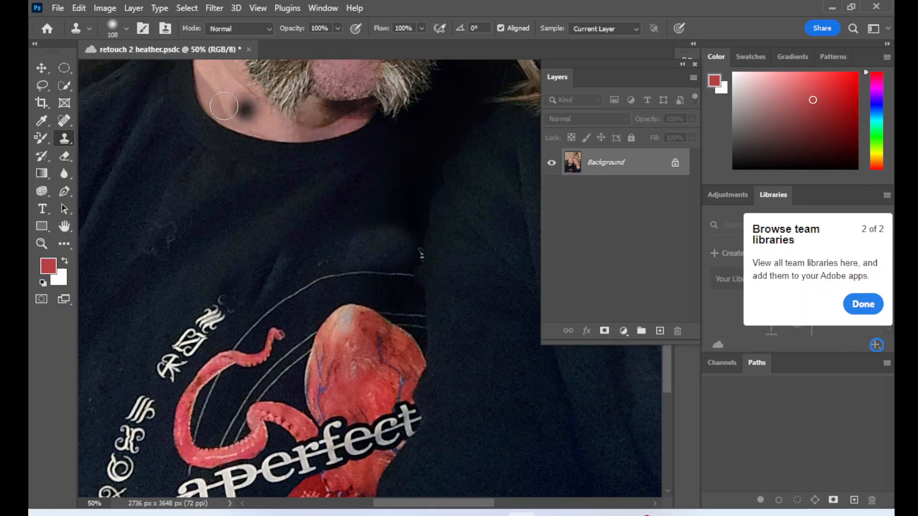
pyautogui.keyDown('alt'); pyautogui.click(139, 105); pyautogui.keyUp('alt')
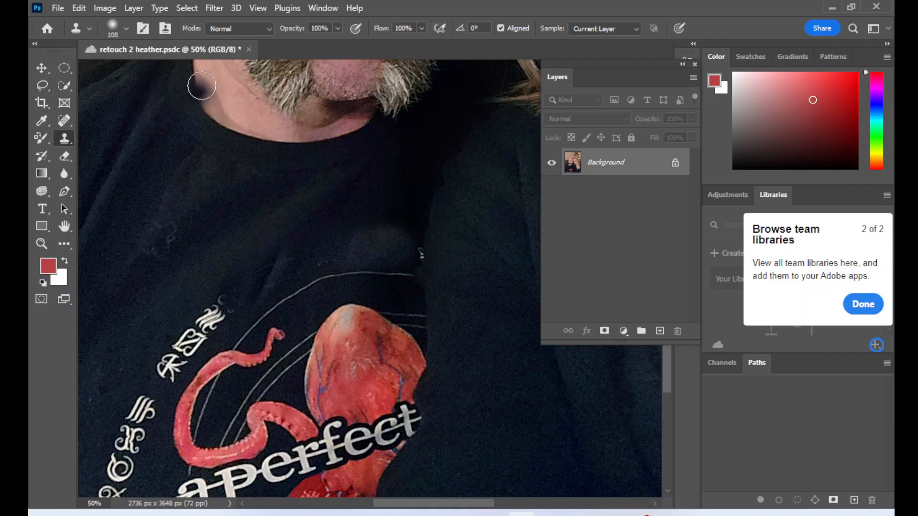
pyautogui.moveTo(167, 366)
pyautogui.mouseDown()
pyautogui.moveTo(192, 330)
pyautogui.moveTo(237, 305)
pyautogui.mouseUp()
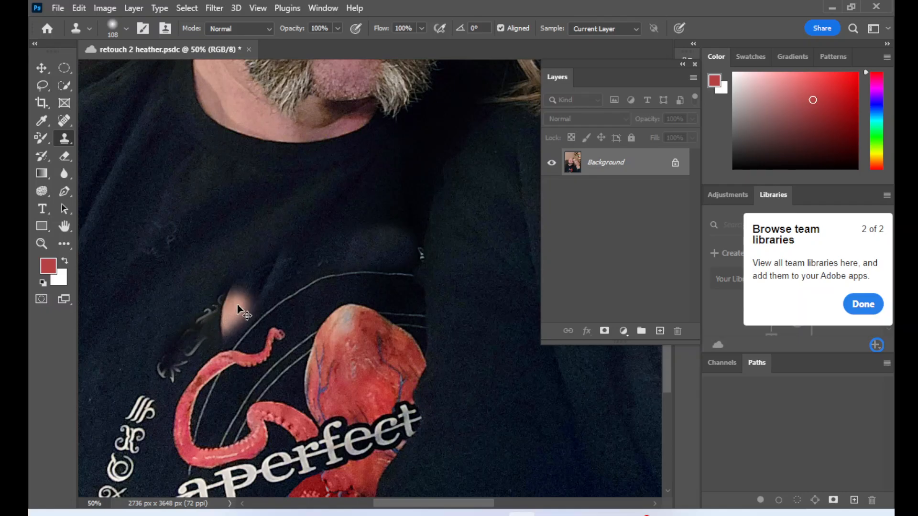
pyautogui.hotkey('ctrl', 'z')
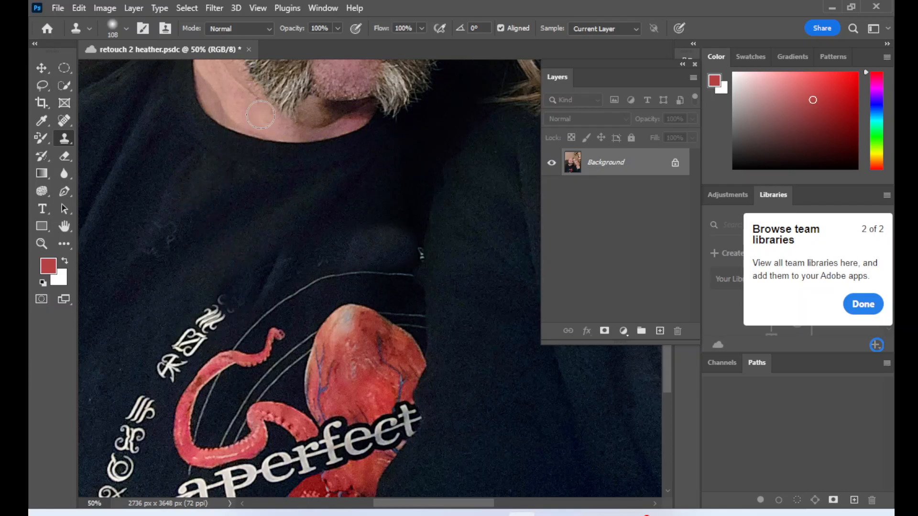
# - Set the Clone Stamp brush to 155 px and clone dark fabric over the symbols beside the curled tentacle
pyautogui.click(126, 29)
pyautogui.click(159, 68)
pyautogui.click(323, 2)
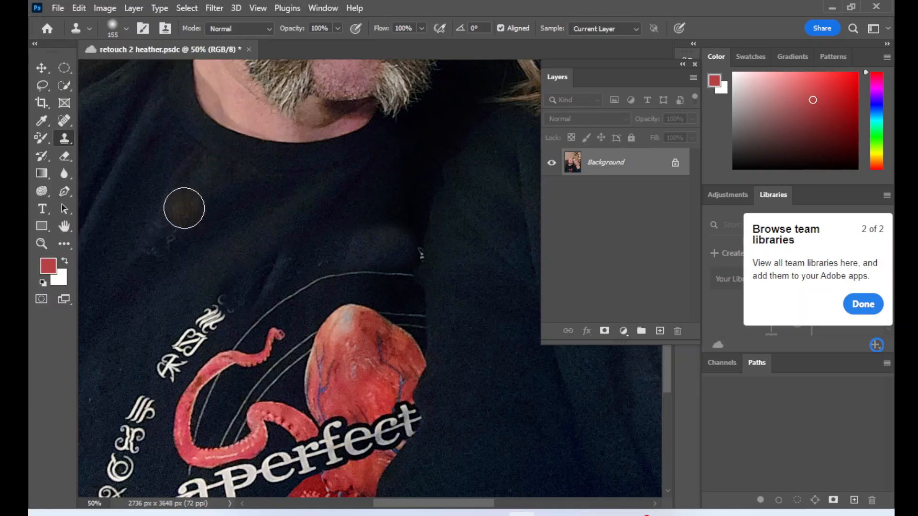
pyautogui.keyDown('alt'); pyautogui.click(184, 207); pyautogui.keyUp('alt')
pyautogui.moveTo(214, 288)
pyautogui.mouseDown()
pyautogui.moveTo(186, 334)
pyautogui.moveTo(216, 316)
pyautogui.moveTo(212, 278)
pyautogui.moveTo(149, 402)
pyautogui.moveTo(142, 365)
pyautogui.moveTo(144, 392)
pyautogui.moveTo(117, 477)
pyautogui.mouseUp()
# - Clone plain shirt fabric over the last symbols at the lower end of the arc and over the stray cloned patches
pyautogui.keyDown('alt'); pyautogui.click(193, 226); pyautogui.keyUp('alt')
pyautogui.keyDown('alt'); pyautogui.click(143, 220); pyautogui.keyUp('alt')
pyautogui.keyDown('alt'); pyautogui.click(162, 230); pyautogui.keyUp('alt')
pyautogui.keyDown('alt'); pyautogui.click(160, 230); pyautogui.keyUp('alt')
pyautogui.scroll(-3, 131, 375)
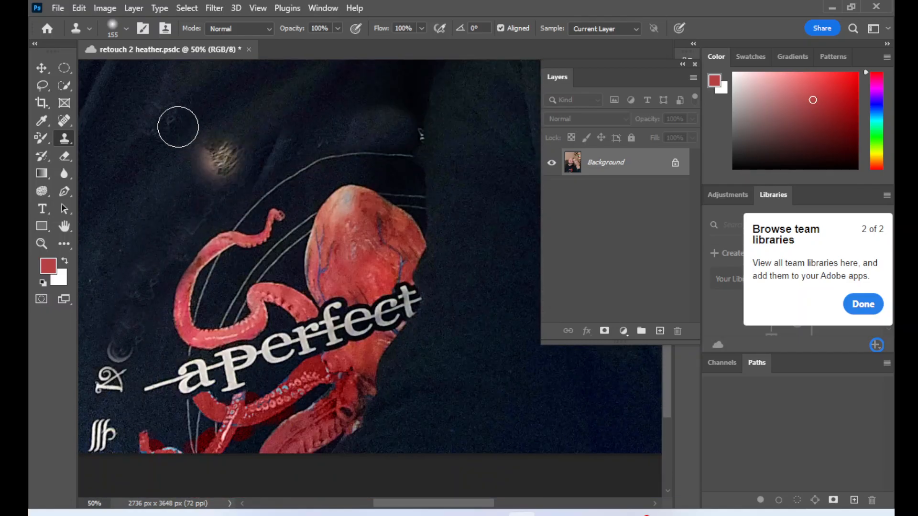
pyautogui.moveTo(119, 348)
pyautogui.mouseDown()
pyautogui.moveTo(107, 393)
pyautogui.moveTo(98, 374)
pyautogui.mouseUp()
pyautogui.keyDown('alt'); pyautogui.click(148, 111); pyautogui.keyUp('alt')
pyautogui.moveTo(98, 413)
pyautogui.mouseDown()
pyautogui.moveTo(96, 452)
pyautogui.moveTo(108, 423)
pyautogui.mouseUp()
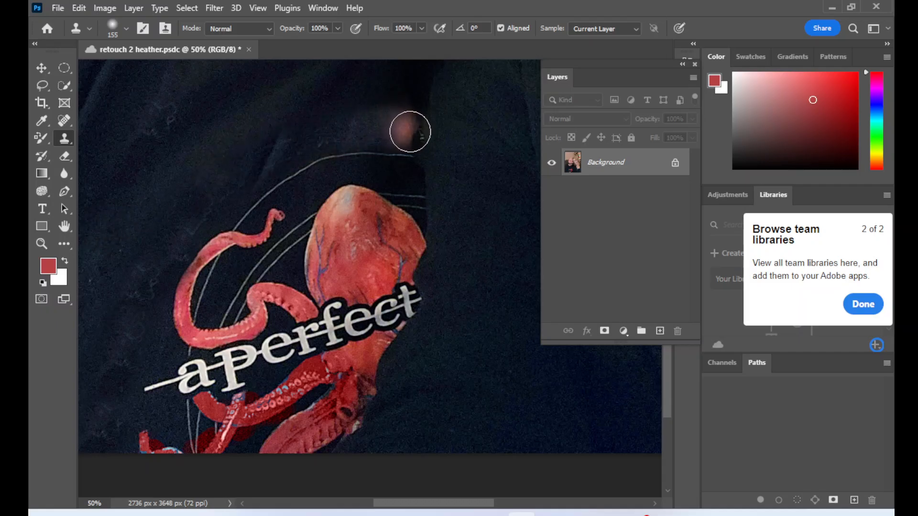
pyautogui.doubleClick(62, 227)
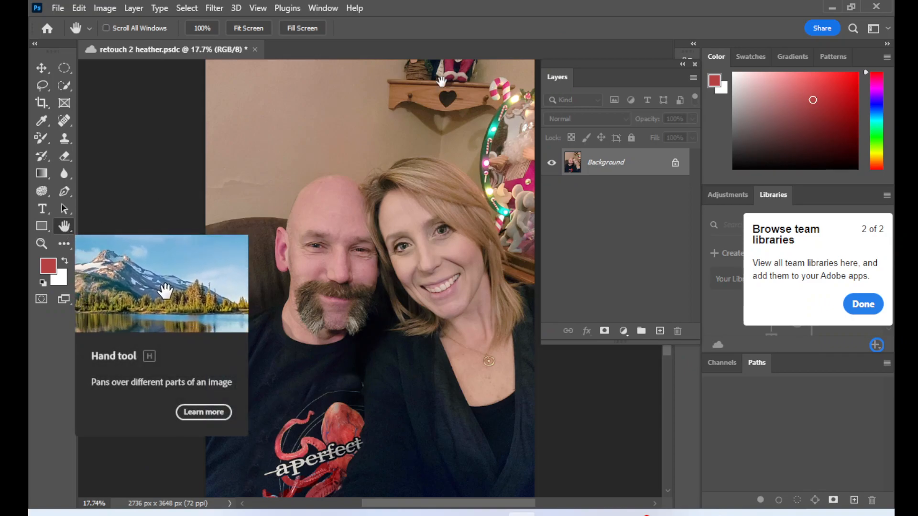
# - Outline the crack in the wall beside the man's head with the Patch tool
pyautogui.click(62, 123)
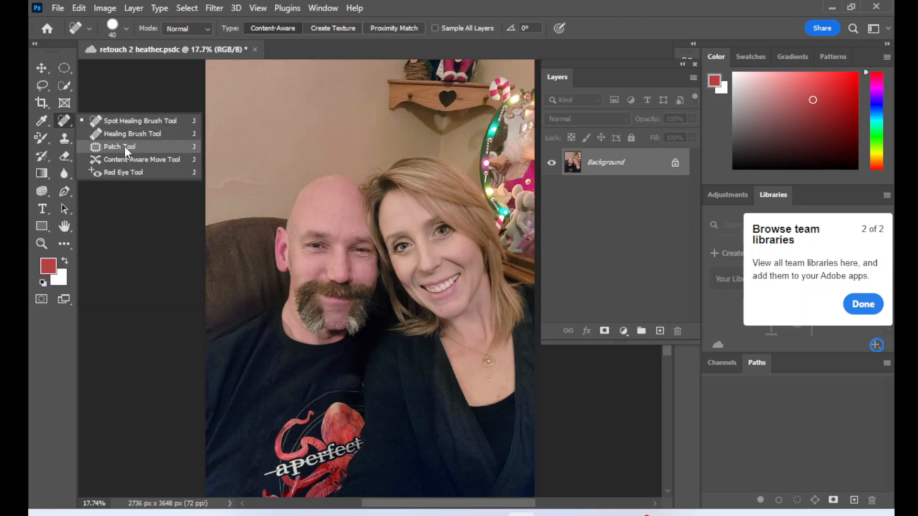
pyautogui.click(124, 146)
pyautogui.click(42, 244)
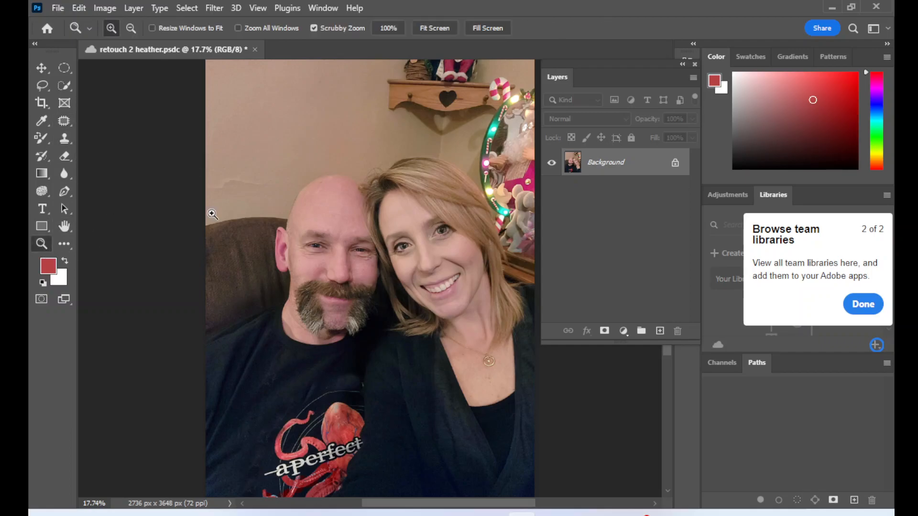
pyautogui.click(245, 190)
pyautogui.click(243, 189)
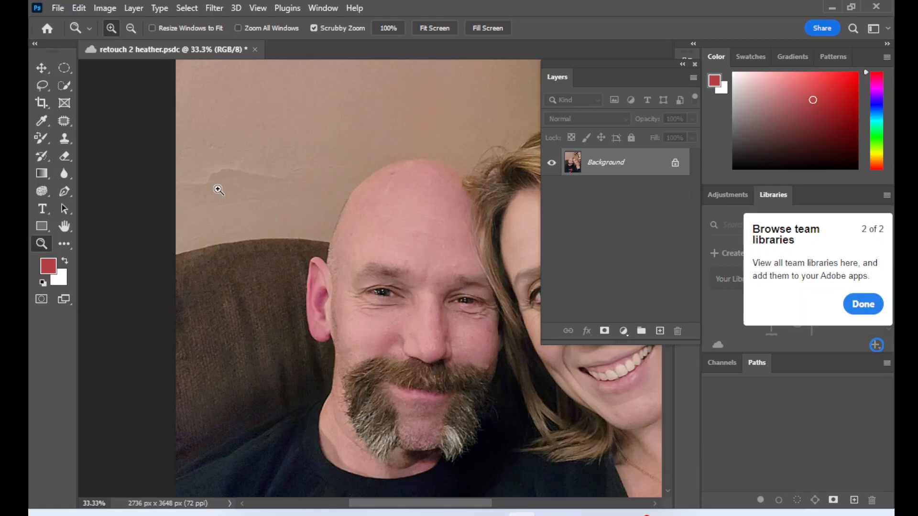
pyautogui.scroll(2, 259, 184)
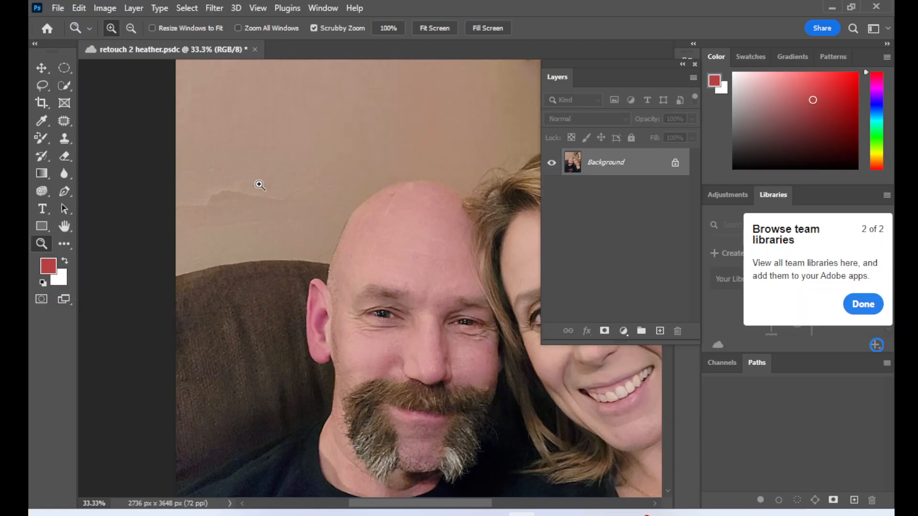
pyautogui.click(65, 120)
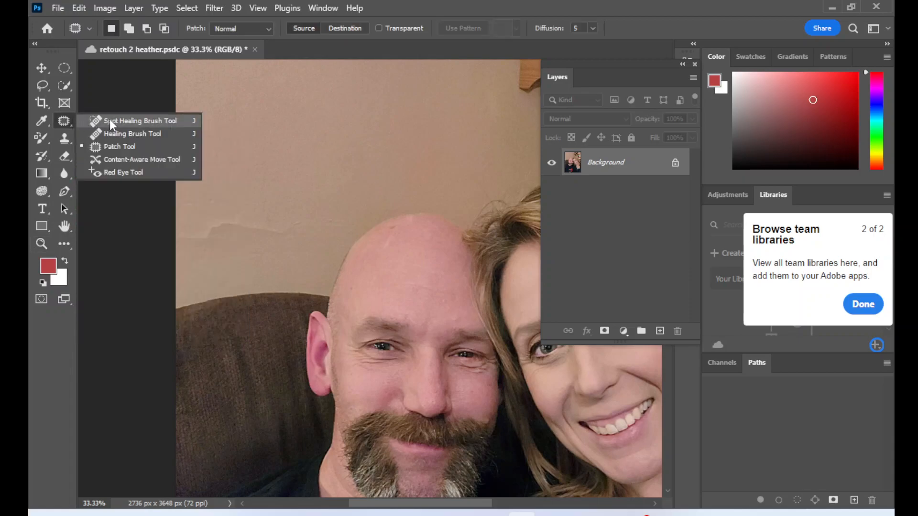
pyautogui.click(113, 148)
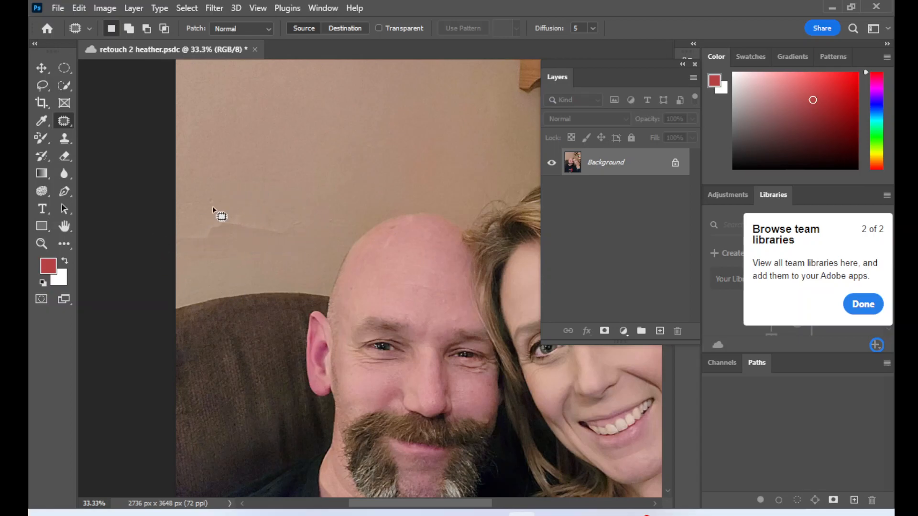
pyautogui.moveTo(218, 208)
pyautogui.mouseDown()
pyautogui.moveTo(175, 220)
pyautogui.moveTo(165, 236)
pyautogui.moveTo(185, 254)
pyautogui.moveTo(239, 240)
pyautogui.moveTo(278, 248)
pyautogui.moveTo(304, 216)
pyautogui.moveTo(215, 211)
pyautogui.mouseUp()
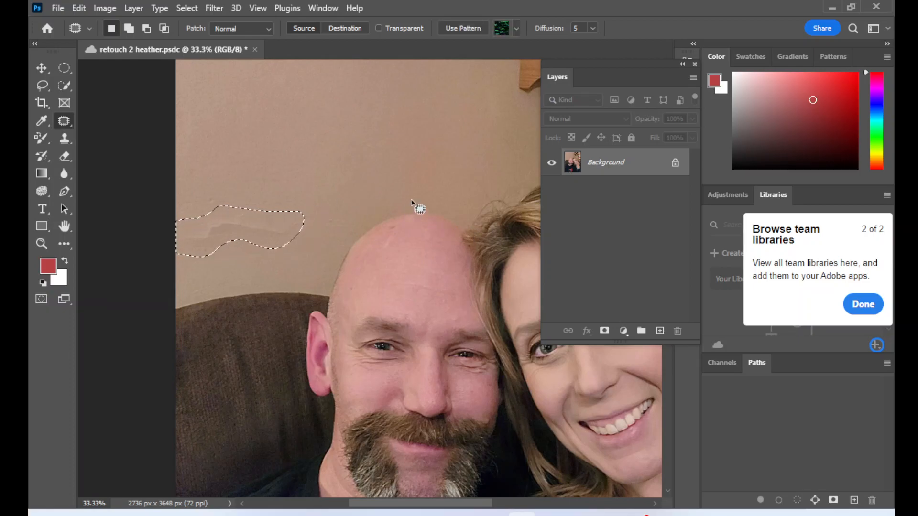
# - Patch the outlined wall crack with clean wall from directly above it, and deselect the area
pyautogui.scroll(3, 411, 201)
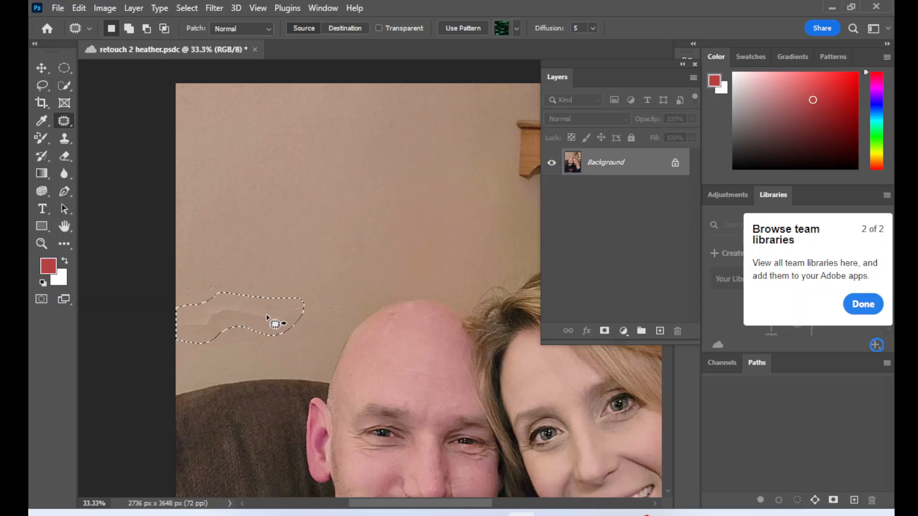
pyautogui.moveTo(269, 316); pyautogui.dragTo(255, 187)
pyautogui.click(188, 8)
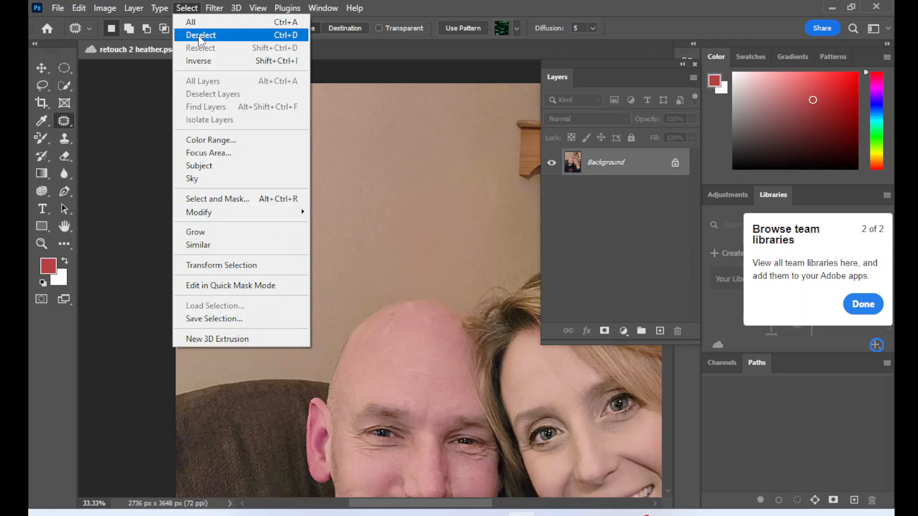
pyautogui.click(420, 4)
pyautogui.hotkey('ctrl', 'd')
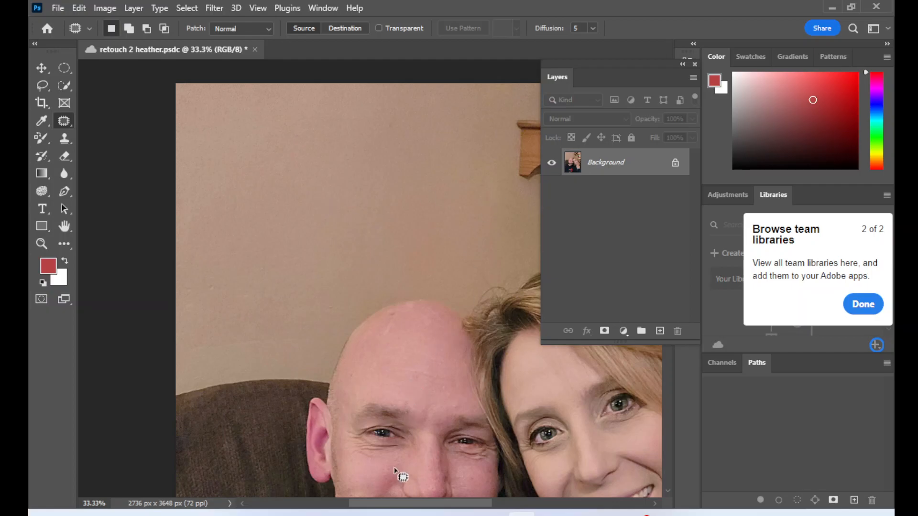
# - Remove the small spot on the side of the man's forehead above his ear with the Spot Healing Brush
pyautogui.moveTo(392, 506); pyautogui.dragTo(441, 504)
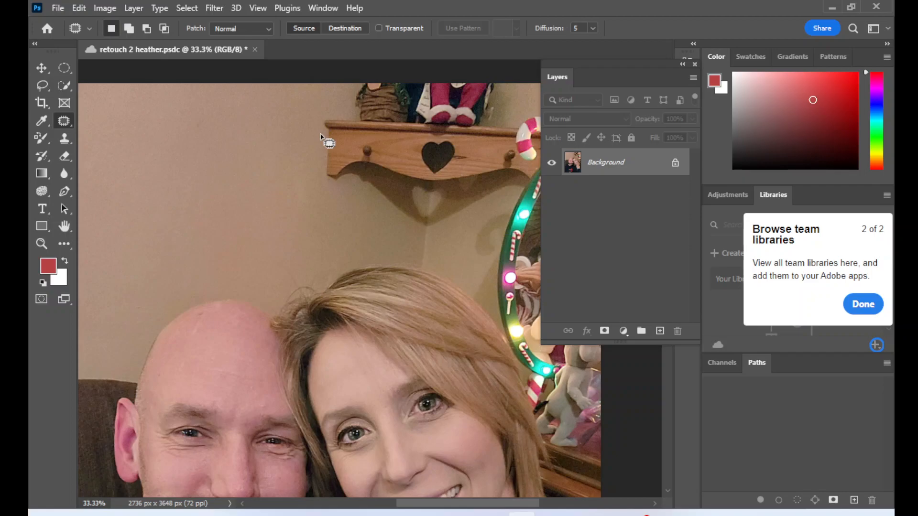
pyautogui.rightClick(65, 125)
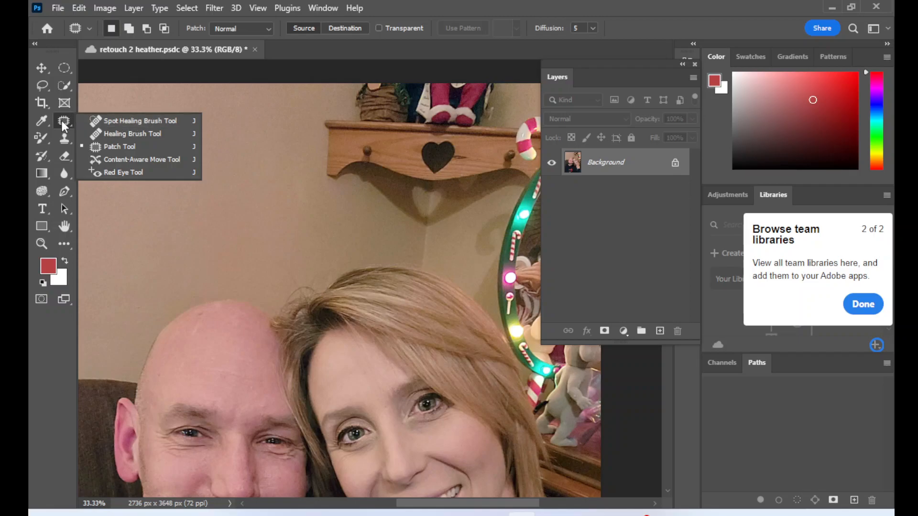
pyautogui.click(41, 243)
pyautogui.scroll(-5, 196, 354)
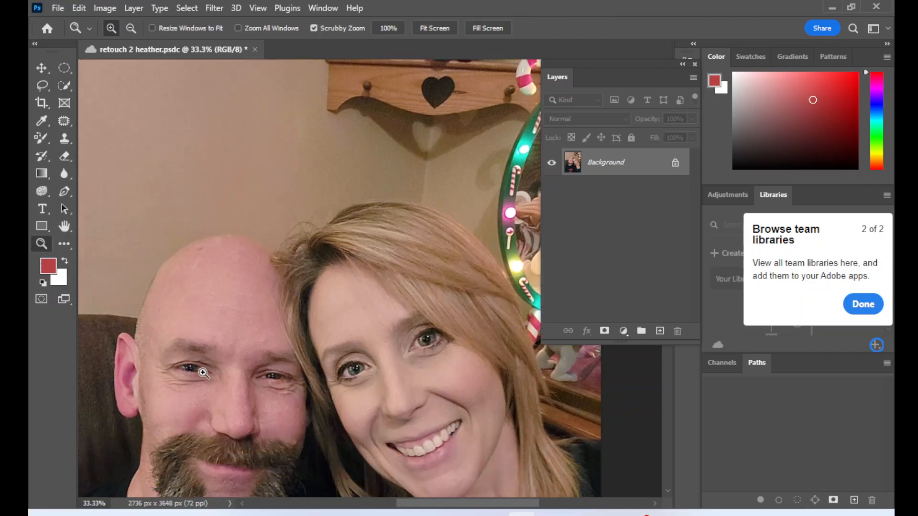
pyautogui.click(187, 276)
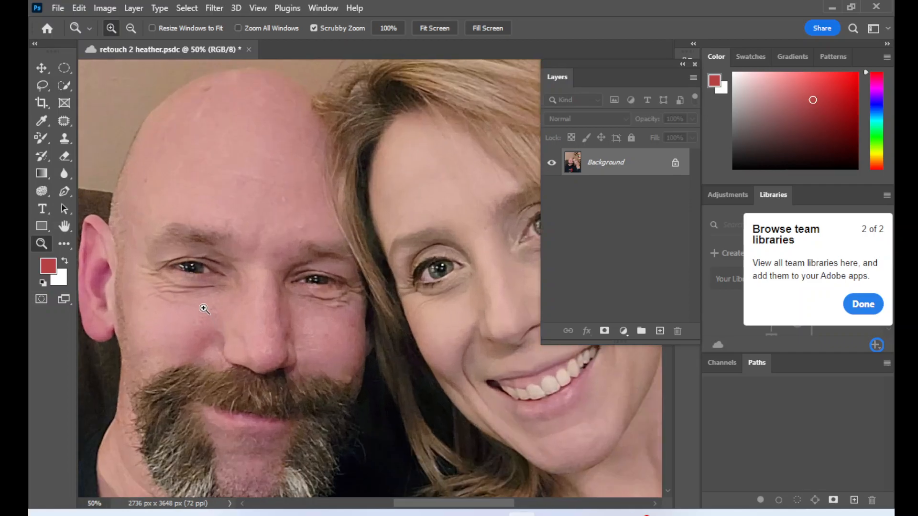
pyautogui.click(198, 292)
pyautogui.moveTo(437, 500); pyautogui.dragTo(419, 500)
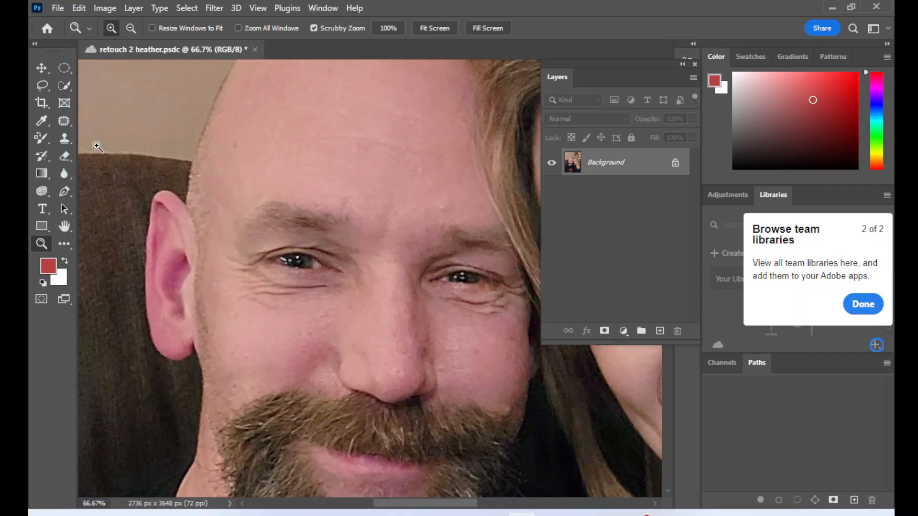
pyautogui.click(65, 123)
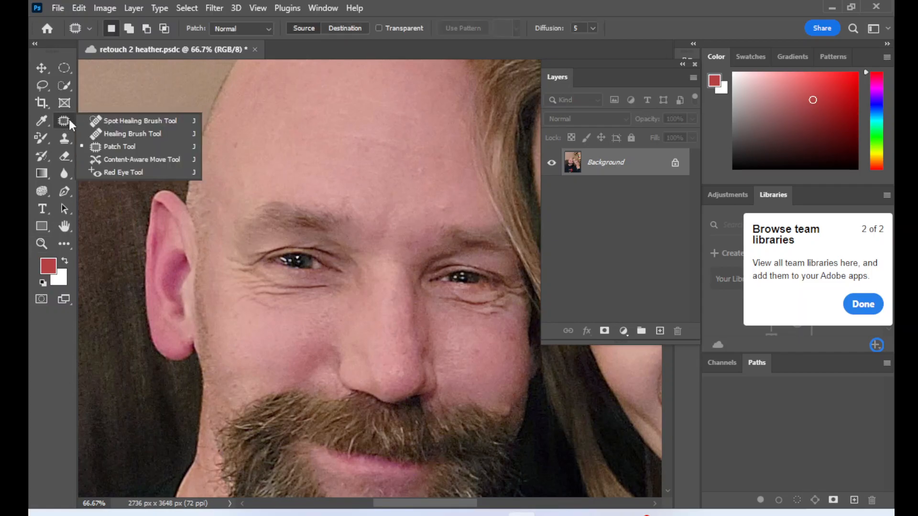
pyautogui.click(110, 119)
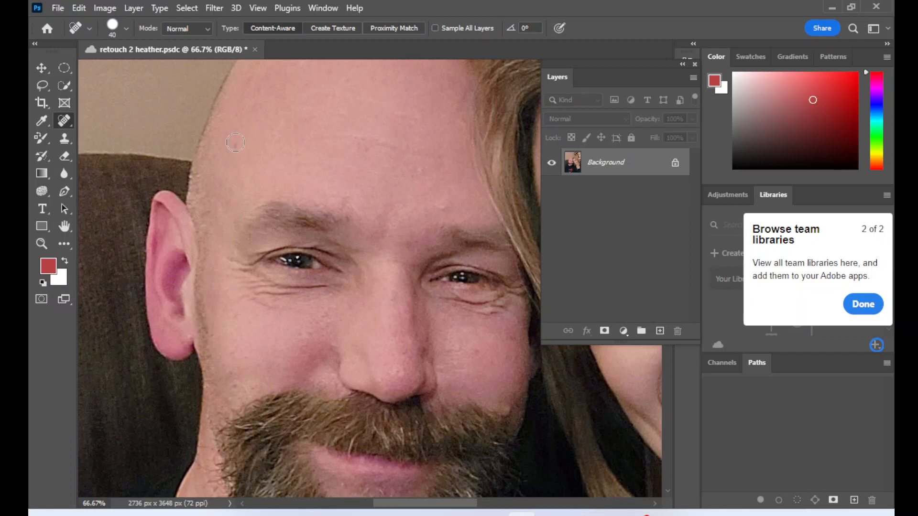
pyautogui.moveTo(235, 142); pyautogui.dragTo(235, 150)
pyautogui.moveTo(235, 150); pyautogui.dragTo(236, 151)
# - Spot-heal the blemishes between the man's eyebrows and on both cheeks, and the faint line across his forehead
pyautogui.click(440, 208)
pyautogui.click(477, 348)
pyautogui.click(302, 347)
pyautogui.moveTo(329, 141); pyautogui.dragTo(446, 156)
# - Switch to the Healing Brush and set its size to 38 px
pyautogui.rightClick(68, 122)
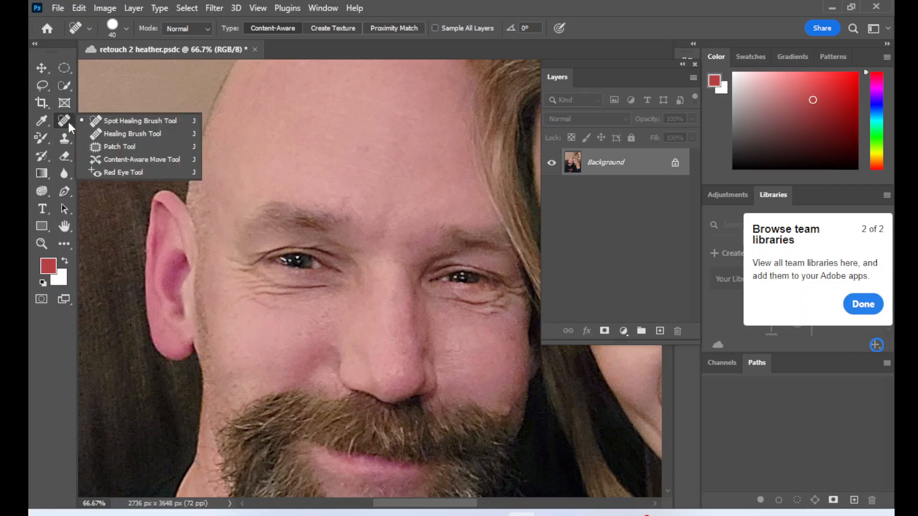
pyautogui.click(114, 134)
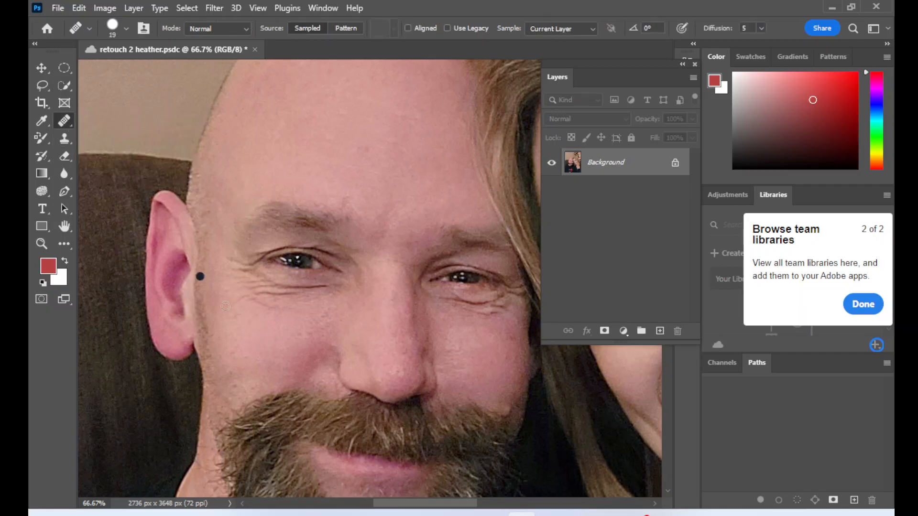
pyautogui.click(127, 29)
pyautogui.moveTo(62, 67); pyautogui.dragTo(75, 68)
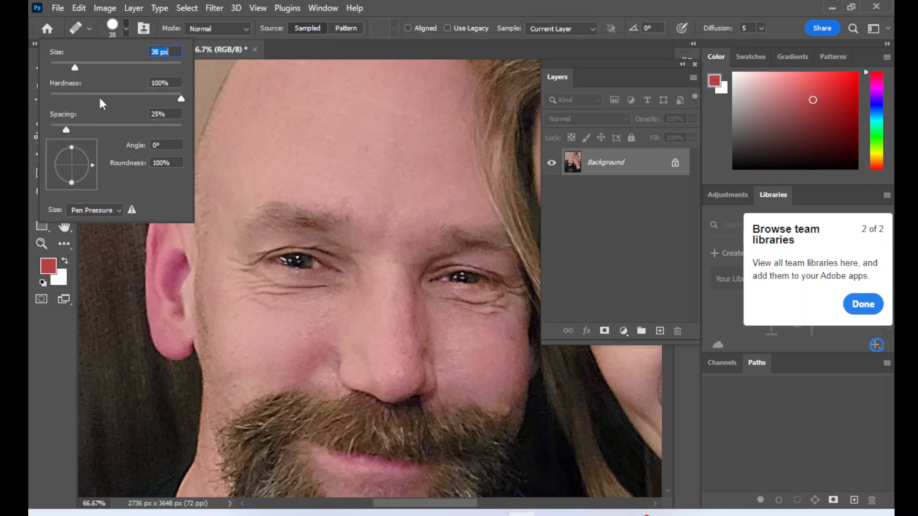
pyautogui.press('Return')
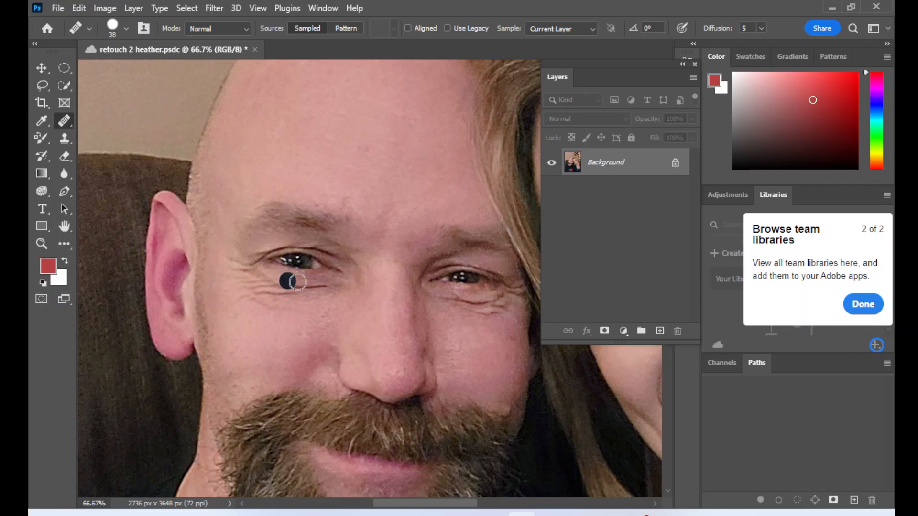
# - Try to spot-heal the wrinkles below and beside the man's eye nearer his visible ear, and undo the strokes
pyautogui.rightClick(64, 119)
pyautogui.click(110, 119)
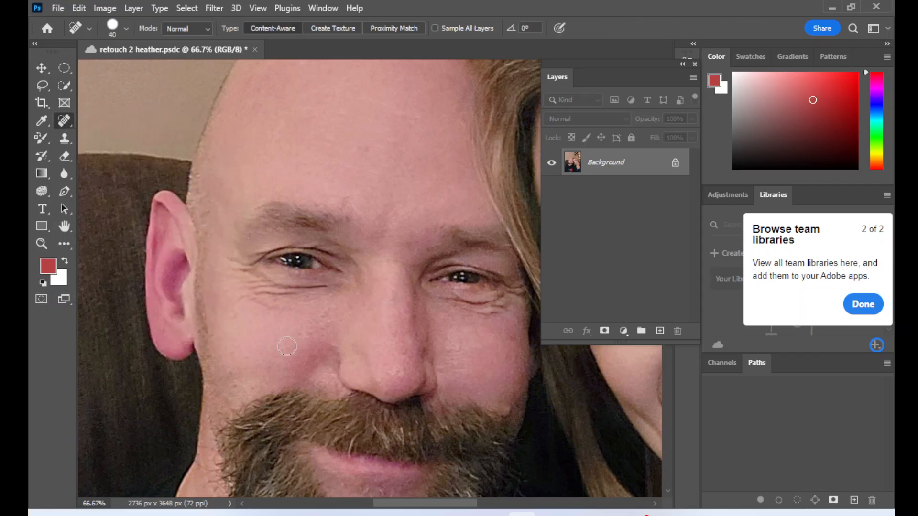
pyautogui.moveTo(251, 282); pyautogui.dragTo(330, 290)
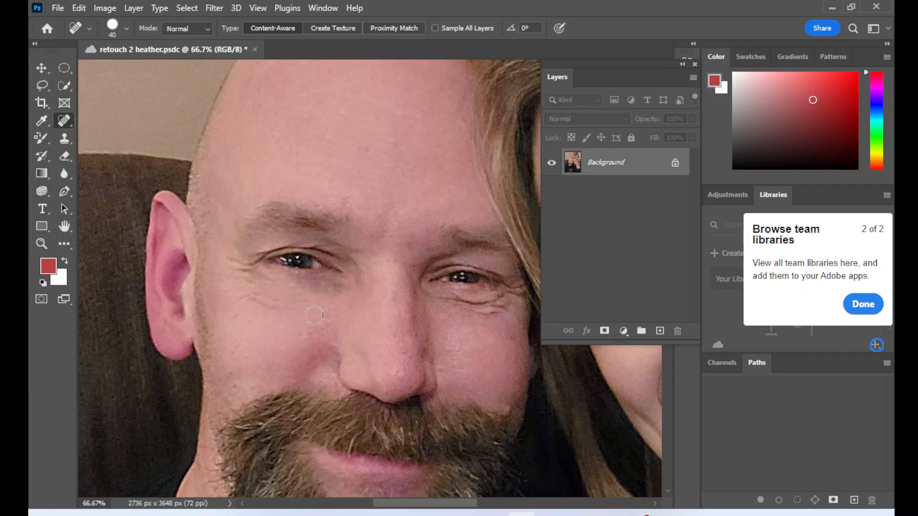
pyautogui.hotkey('ctrl', 's')
pyautogui.hotkey('ctrl', 'z')
pyautogui.moveTo(238, 257); pyautogui.dragTo(258, 275)
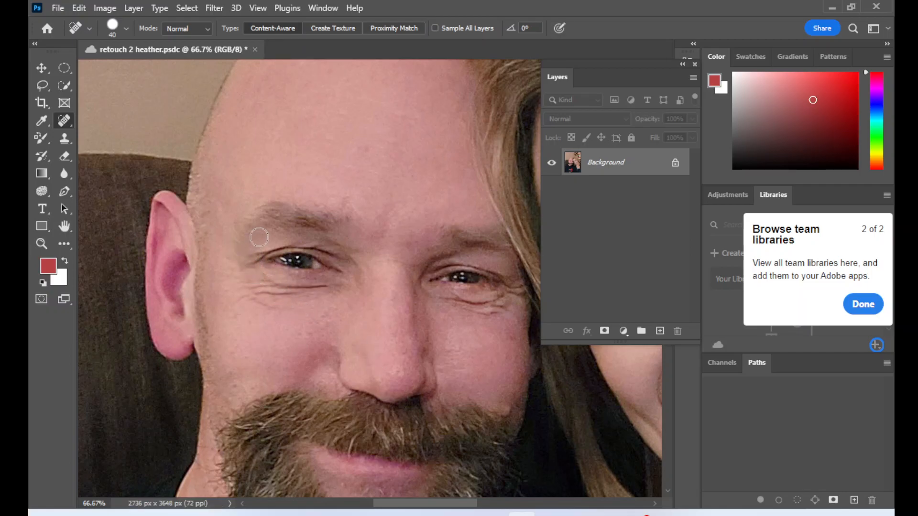
pyautogui.moveTo(251, 261); pyautogui.dragTo(251, 260)
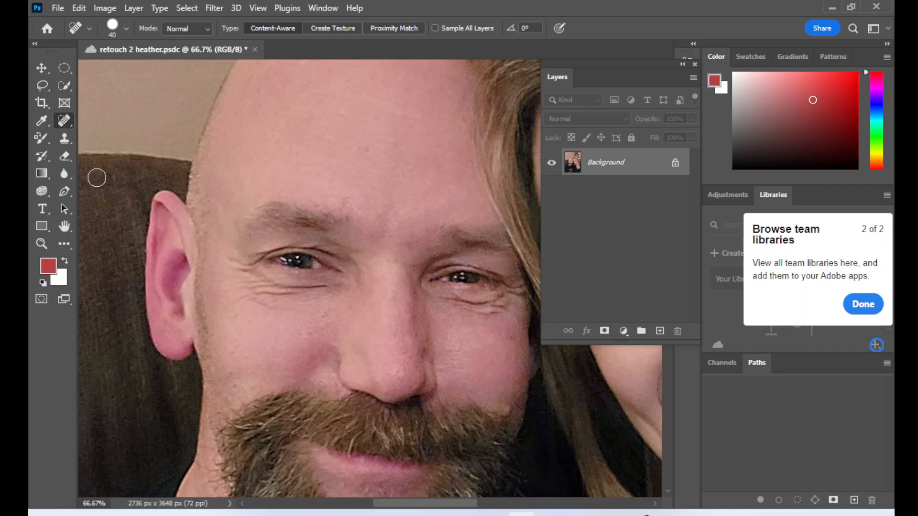
# - Sample smooth cheek skin with the Healing Brush and paint it over the wrinkles below the man's eye nearer his visible ear
pyautogui.rightClick(64, 121)
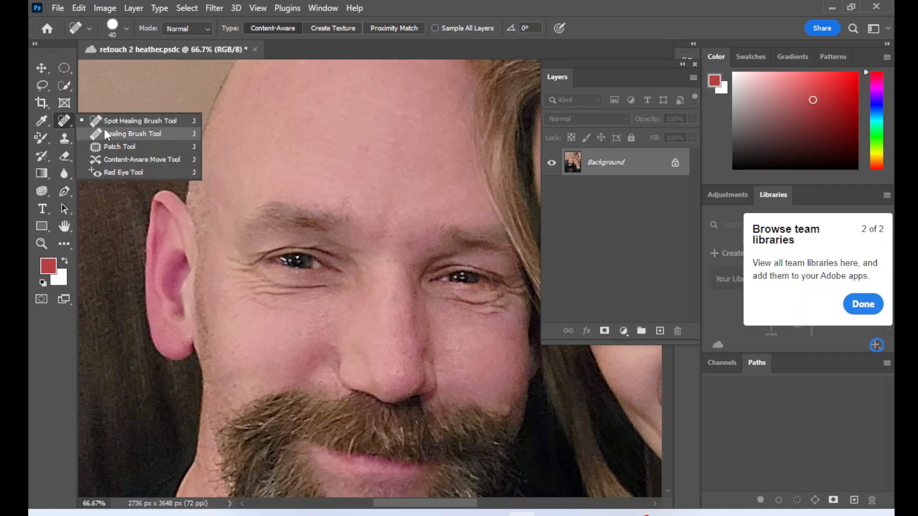
pyautogui.click(104, 128)
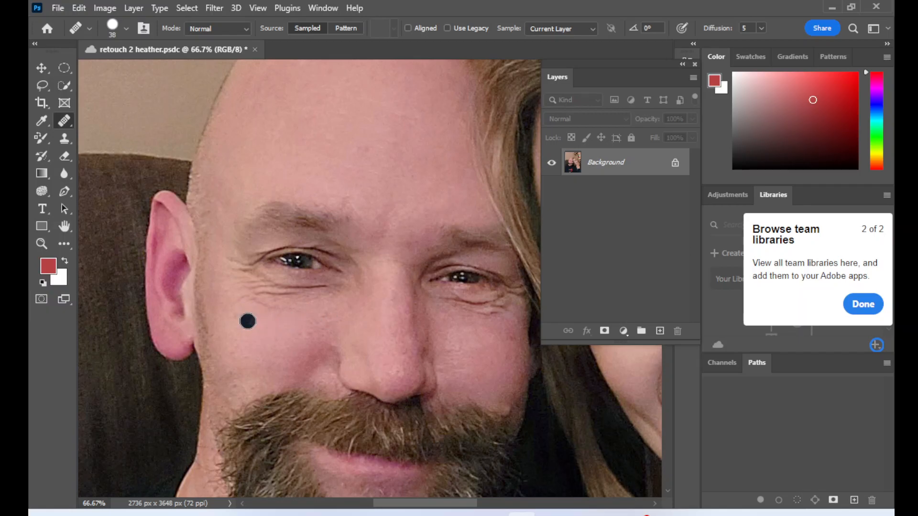
pyautogui.click(247, 321)
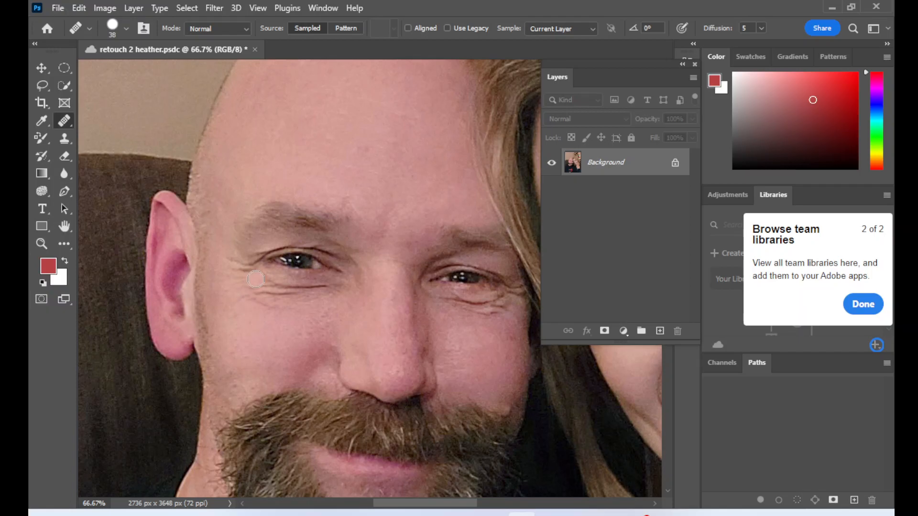
pyautogui.moveTo(256, 277); pyautogui.dragTo(287, 287)
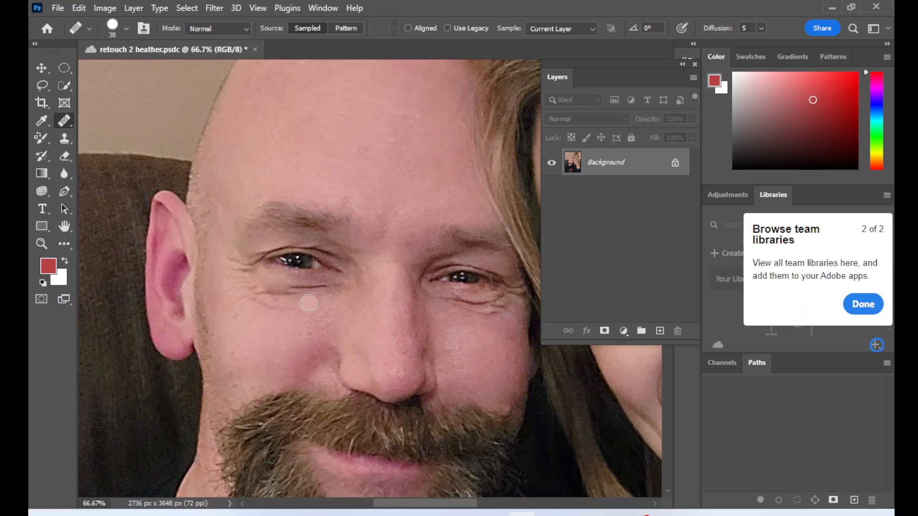
pyautogui.hotkey('ctrl', 'z')
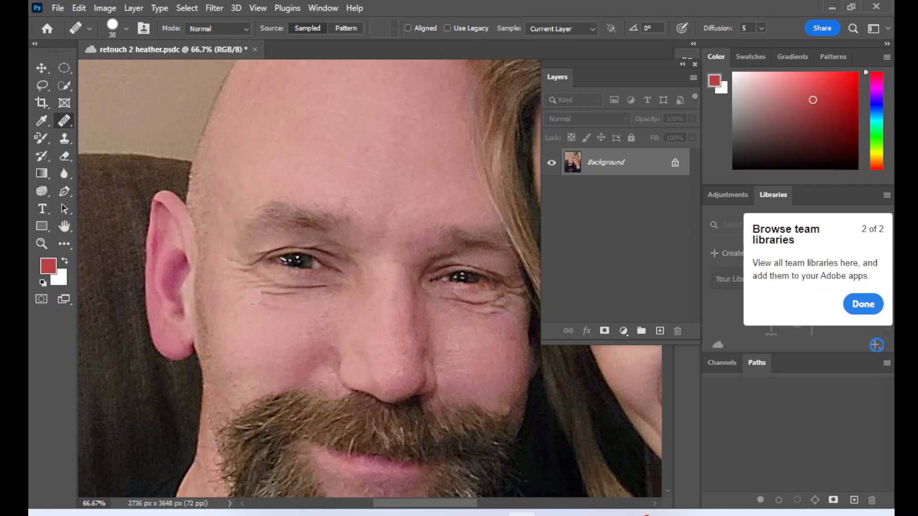
pyautogui.moveTo(251, 291); pyautogui.dragTo(293, 299)
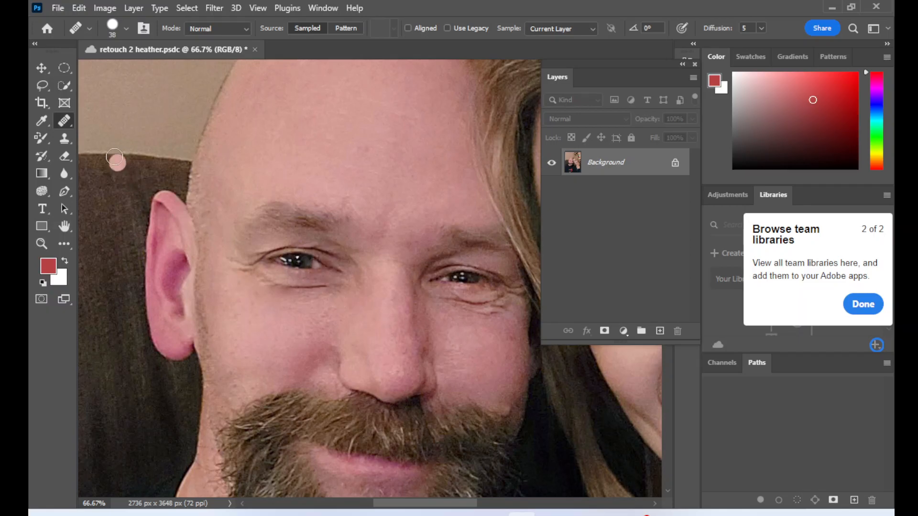
# - Spot-heal the crease at the outer corner of the man's eye nearer his visible ear
pyautogui.rightClick(58, 125)
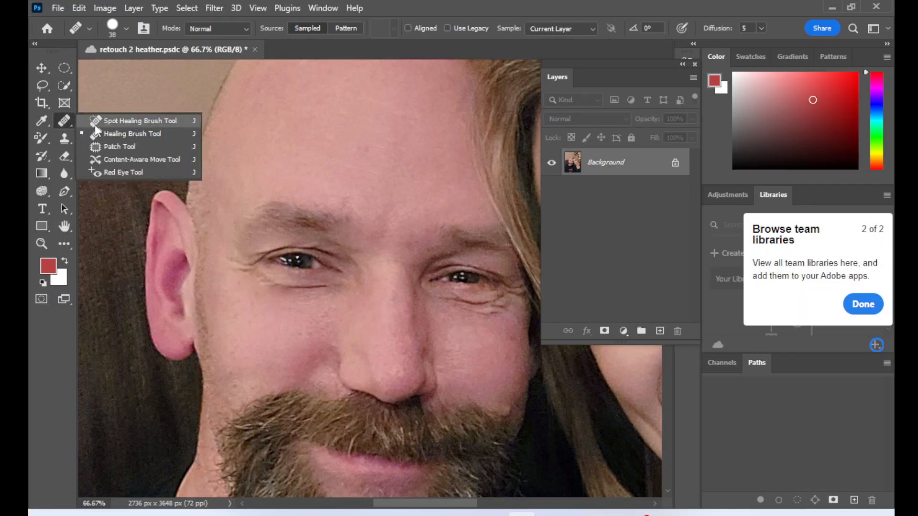
pyautogui.click(110, 121)
pyautogui.click(237, 272)
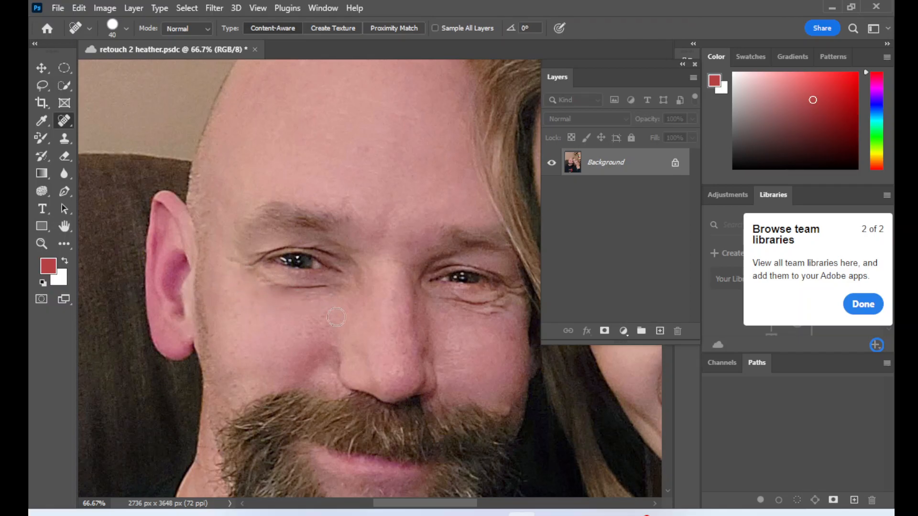
# - Patch the wrinkles below the man's eye nearer the woman with smooth skin from the cheek beneath
pyautogui.moveTo(462, 505); pyautogui.dragTo(475, 505)
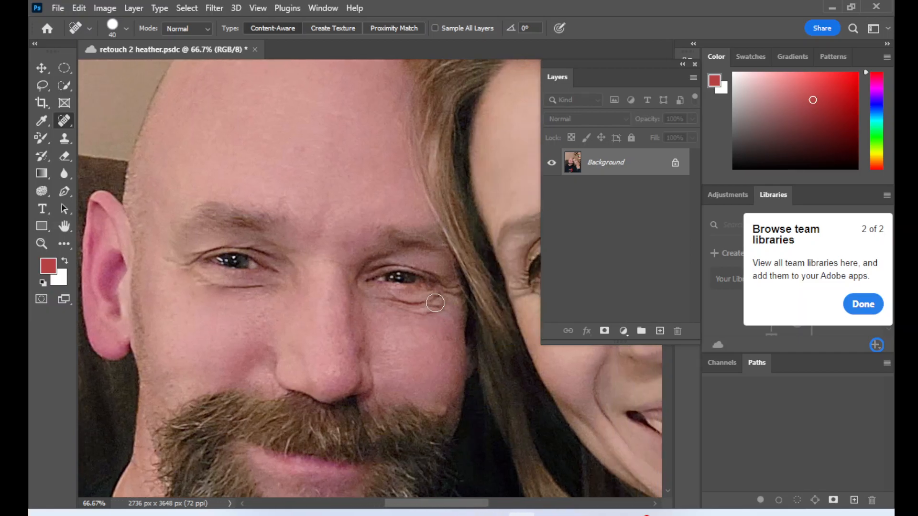
pyautogui.rightClick(64, 120)
pyautogui.click(114, 145)
pyautogui.moveTo(424, 303)
pyautogui.mouseDown()
pyautogui.moveTo(367, 297)
pyautogui.moveTo(433, 319)
pyautogui.moveTo(447, 306)
pyautogui.moveTo(422, 306)
pyautogui.moveTo(423, 336)
pyautogui.mouseUp()
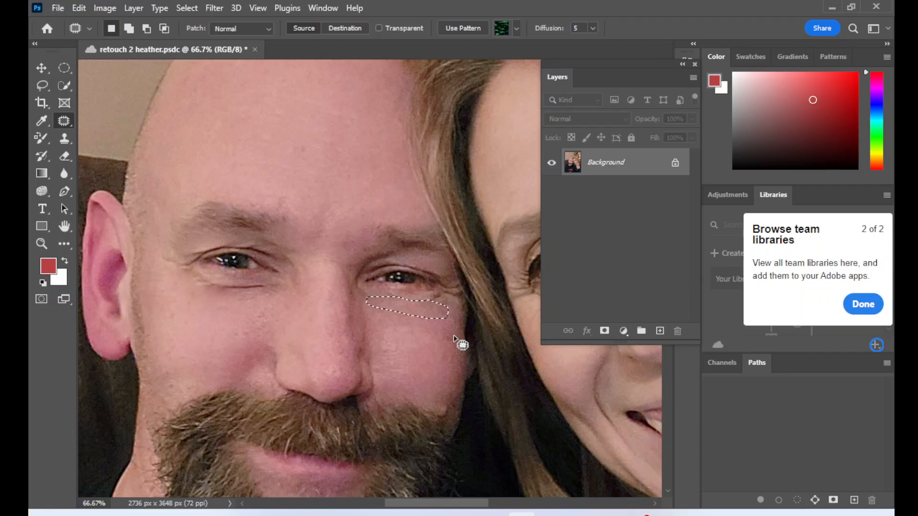
# - Try to patch the wrinkles below the man's eye nearer the woman using the cheek skin beneath, and deselect the area
pyautogui.moveTo(404, 309); pyautogui.dragTo(414, 337)
pyautogui.hotkey('ctrl', 'd')
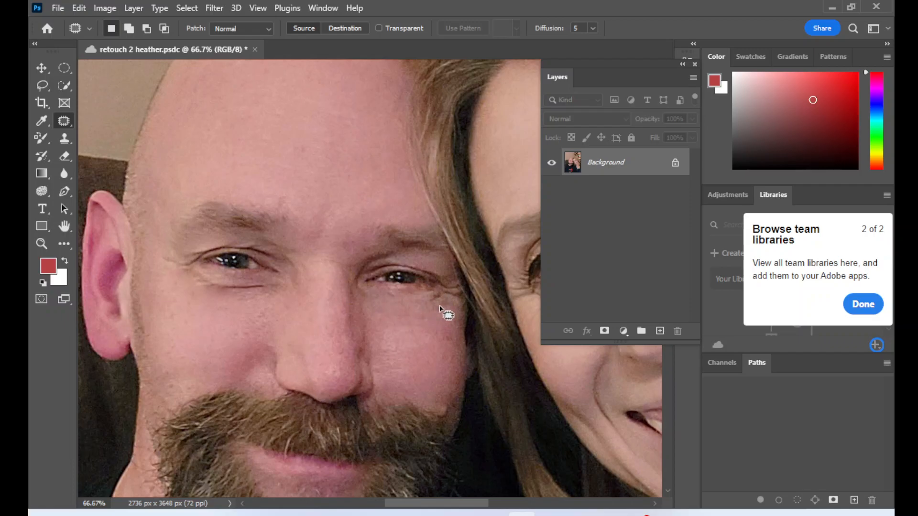
pyautogui.moveTo(439, 311)
pyautogui.mouseDown()
pyautogui.moveTo(448, 311)
pyautogui.moveTo(429, 311)
pyautogui.moveTo(435, 317)
pyautogui.mouseUp()
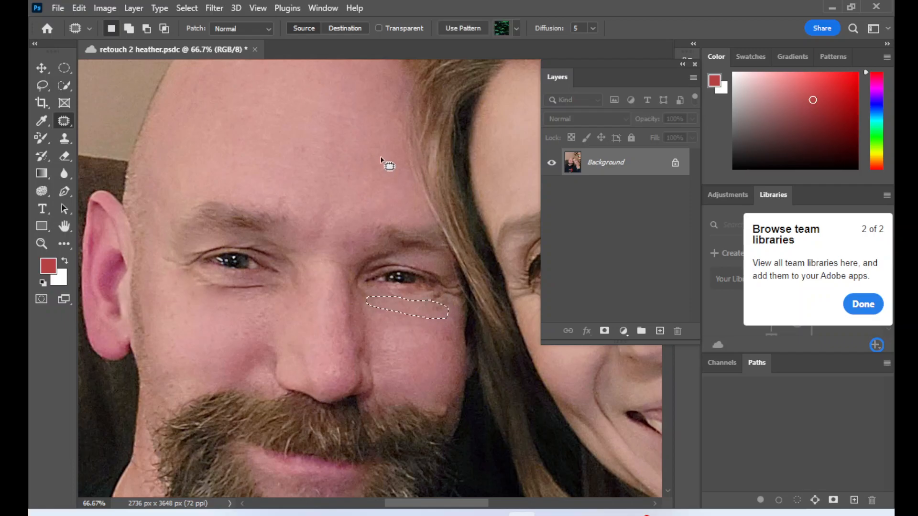
# - Roll the photo back through its History to the first of the two Spot Healing Brush strokes made before the patch
pyautogui.click(323, 8)
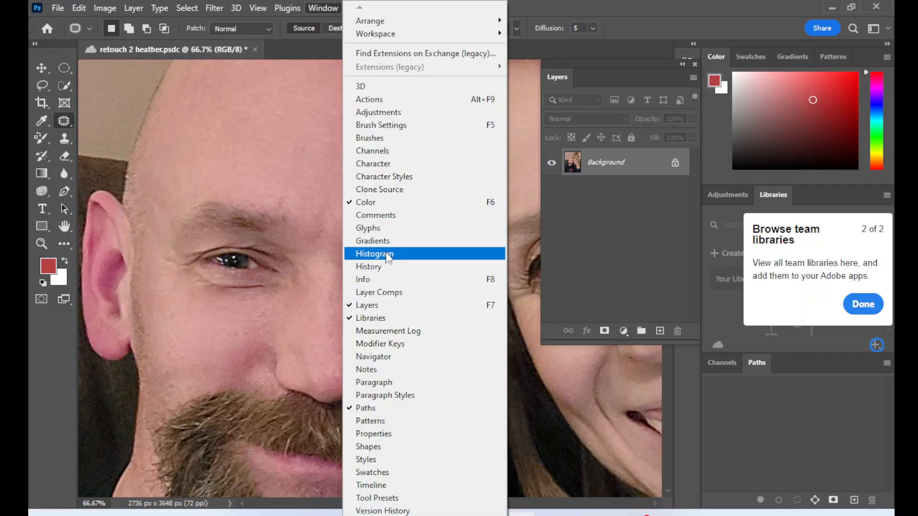
pyautogui.click(387, 267)
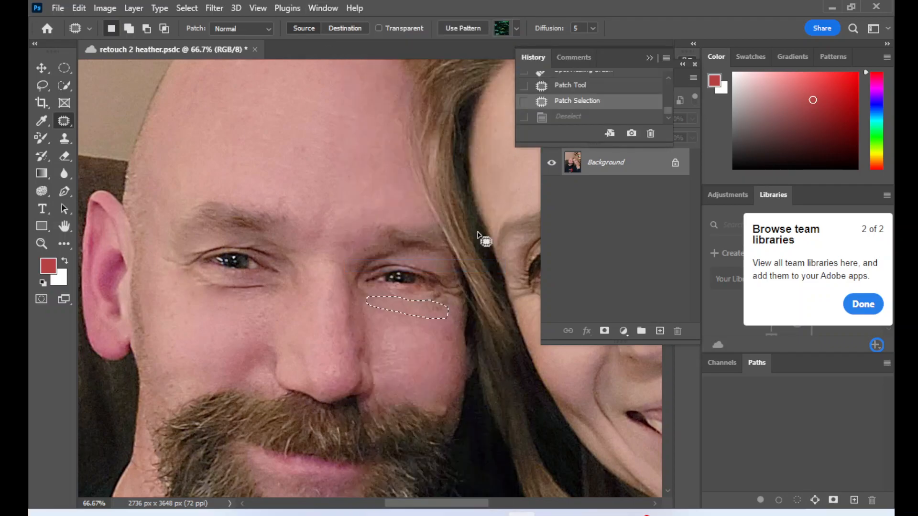
pyautogui.moveTo(586, 144); pyautogui.dragTo(595, 375)
pyautogui.click(593, 315)
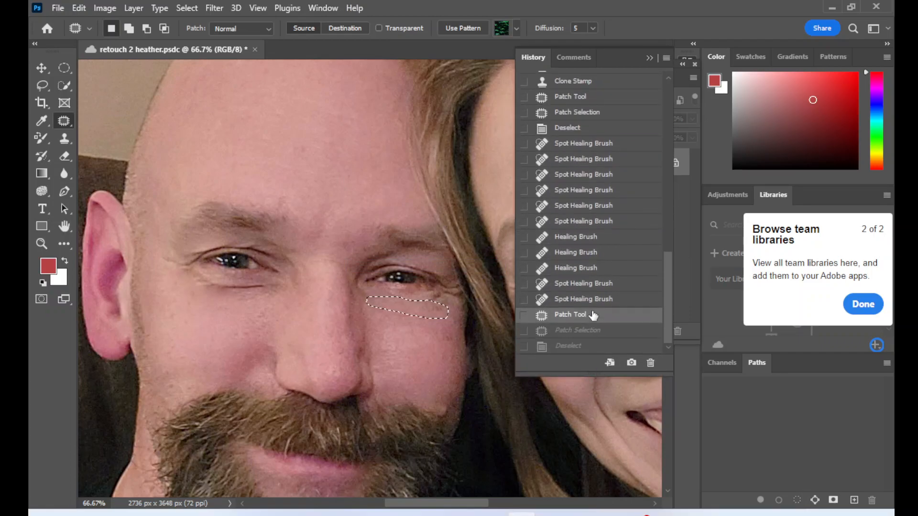
pyautogui.click(586, 283)
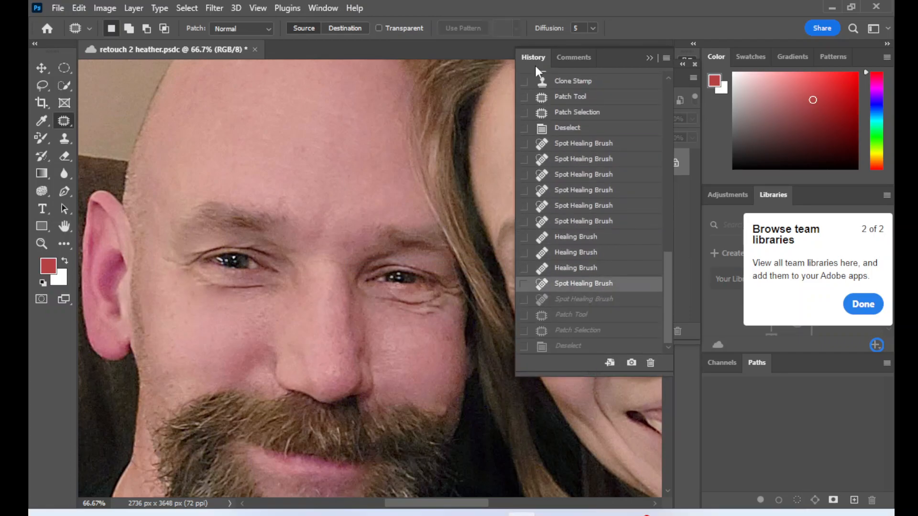
pyautogui.click(649, 57)
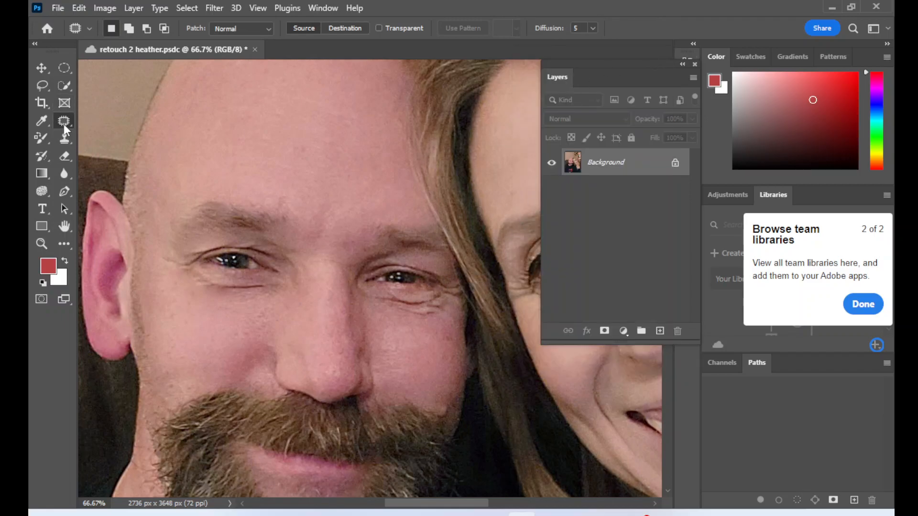
# - Retouch the wrinkles below the man's eye nearer the woman with the Healing Brush and the Spot Healing Brush
pyautogui.moveTo(64, 122)
pyautogui.mouseDown()
pyautogui.moveTo(105, 123)
pyautogui.moveTo(117, 135)
pyautogui.mouseUp()
pyautogui.moveTo(403, 314)
pyautogui.mouseDown()
pyautogui.moveTo(393, 321)
pyautogui.moveTo(441, 314)
pyautogui.mouseUp()
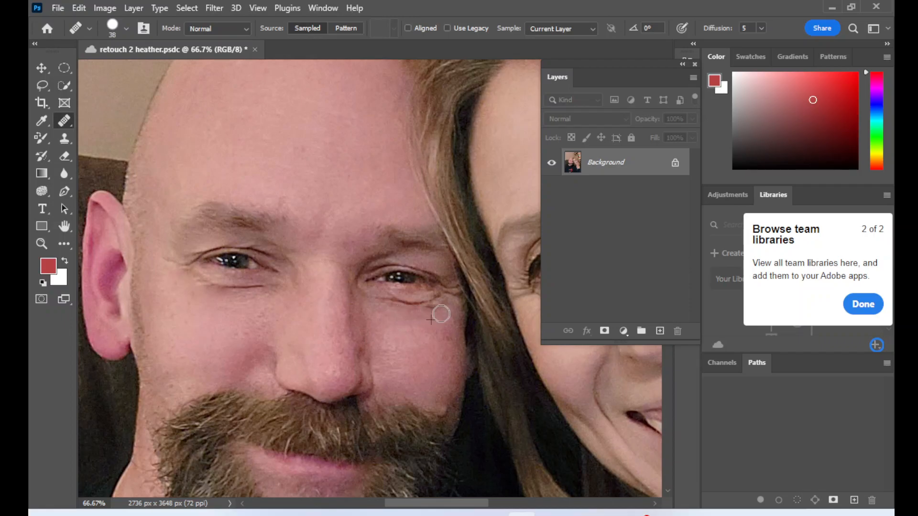
pyautogui.moveTo(62, 119); pyautogui.dragTo(111, 124)
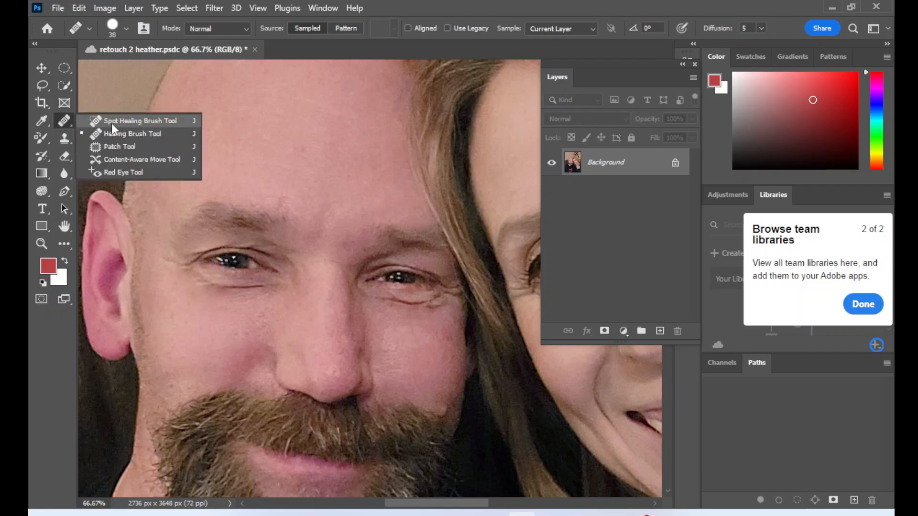
pyautogui.click(111, 124)
pyautogui.moveTo(449, 306); pyautogui.dragTo(433, 311)
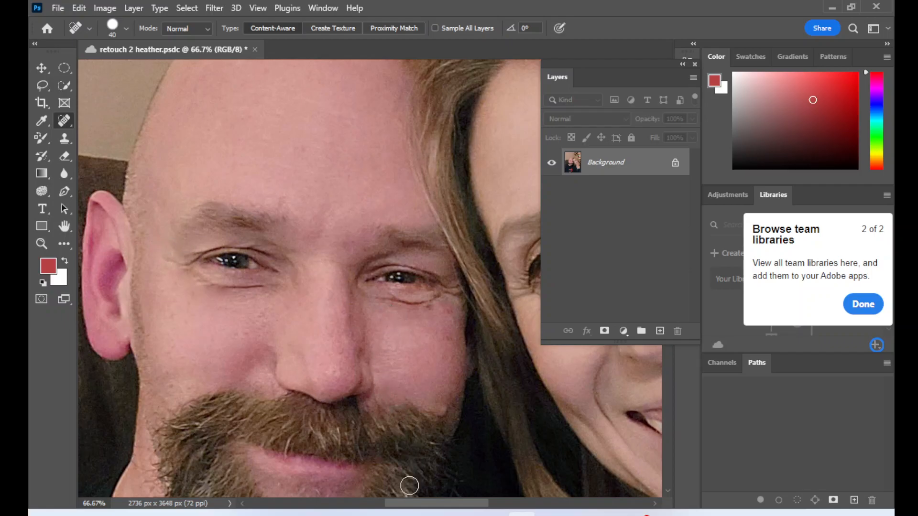
# - Remove the necklace from the woman's neck and spot-heal its remnant where the hair meets the neckline
pyautogui.moveTo(409, 502); pyautogui.dragTo(477, 505)
pyautogui.scroll(-5, 456, 381)
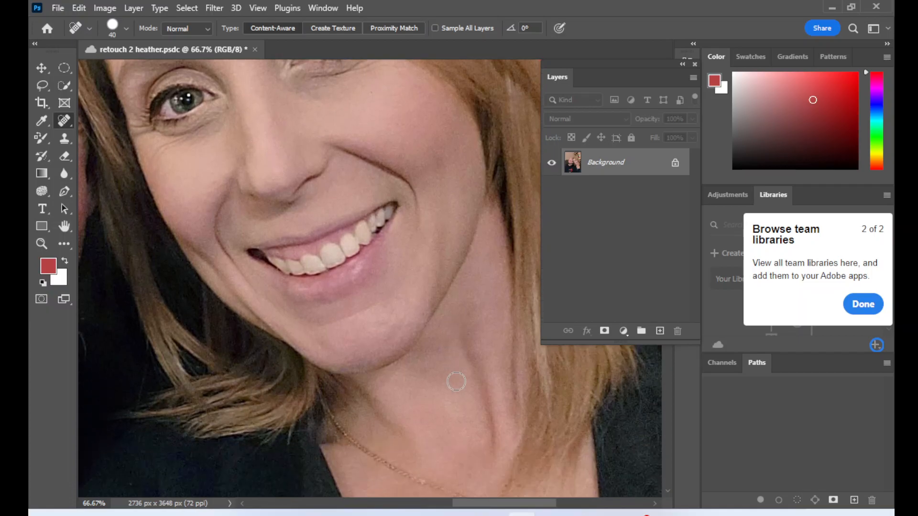
pyautogui.scroll(-5, 456, 381)
pyautogui.moveTo(479, 505); pyautogui.dragTo(502, 503)
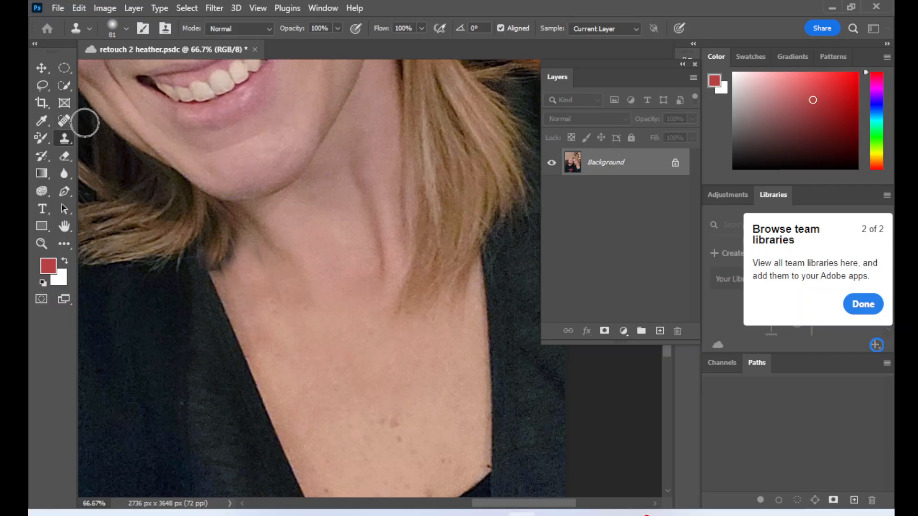
pyautogui.click(65, 120)
pyautogui.click(96, 123)
pyautogui.click(234, 270)
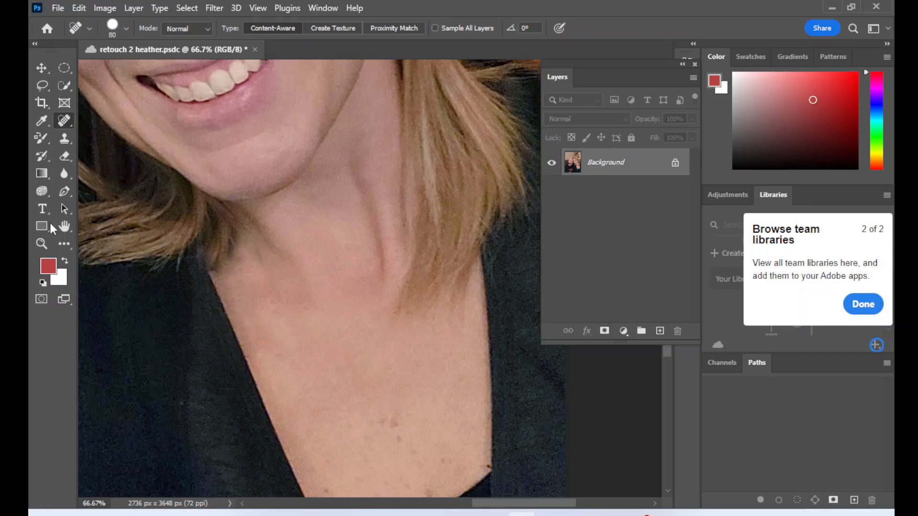
pyautogui.doubleClick(65, 226)
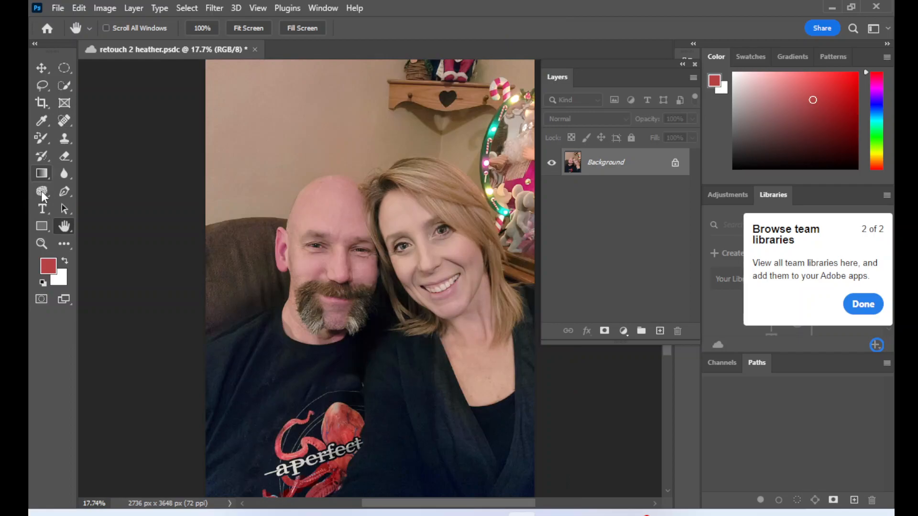
pyautogui.click(41, 190)
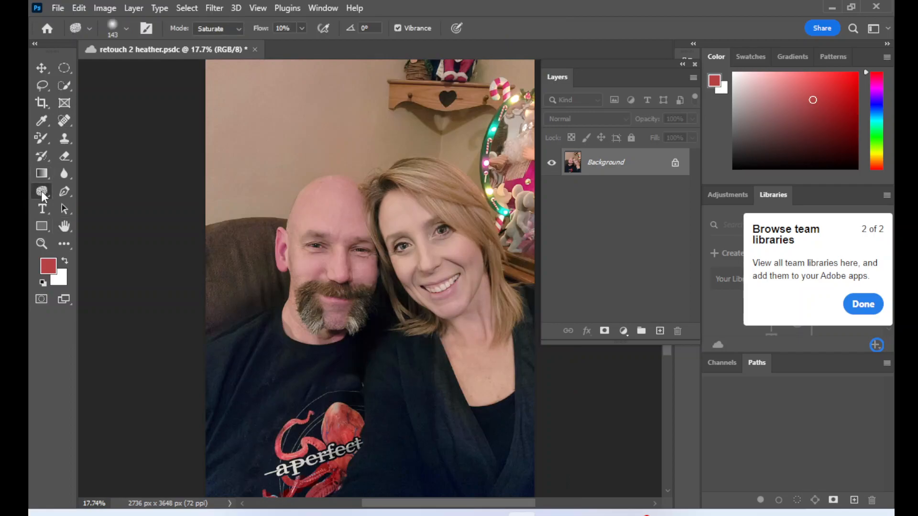
pyautogui.click(42, 138)
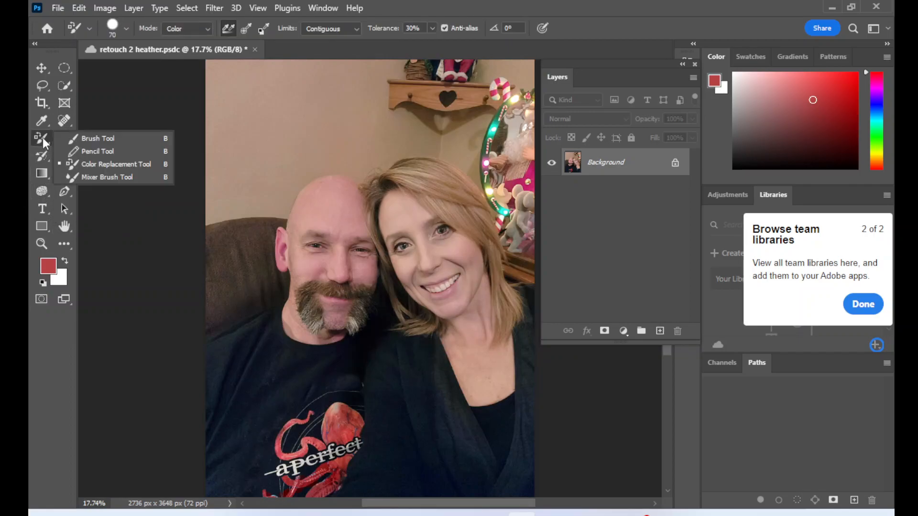
pyautogui.click(65, 122)
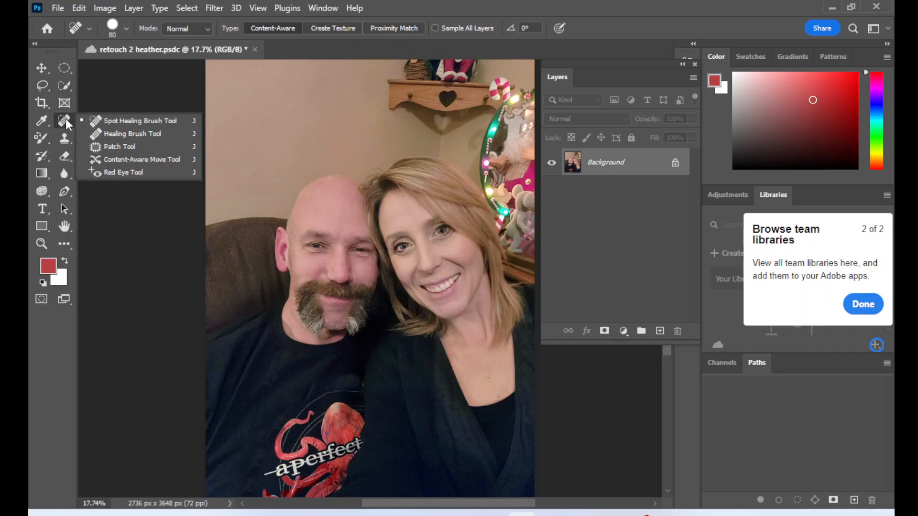
pyautogui.click(66, 121)
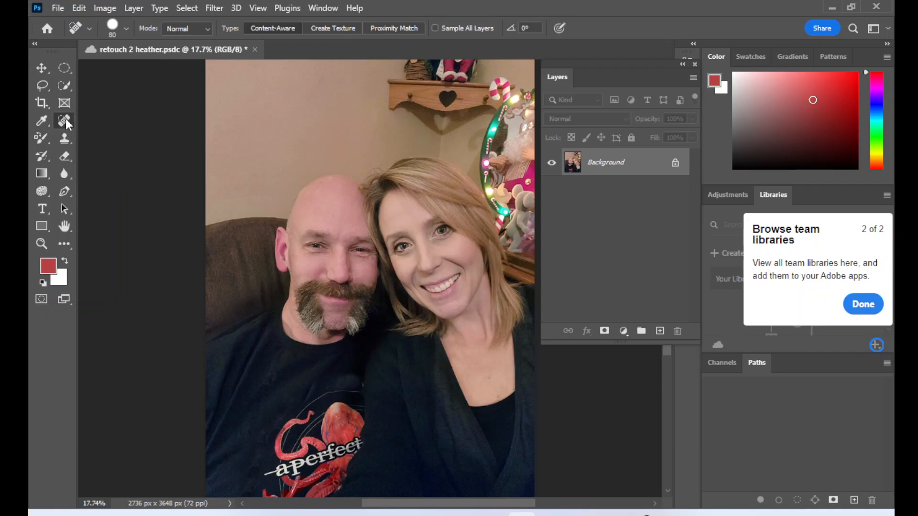